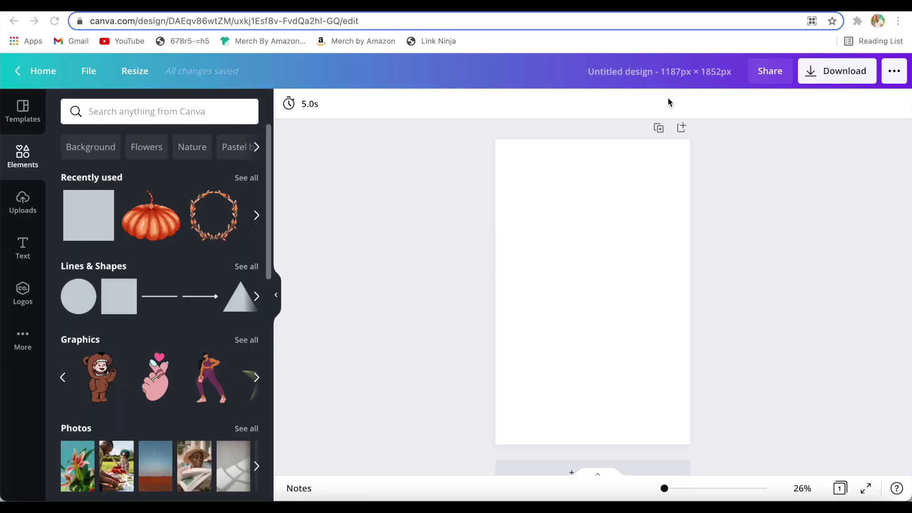
Search the elements for "fruit" and limit the results to graphics
left_click(145, 110)
type("fruit")
key("Return")
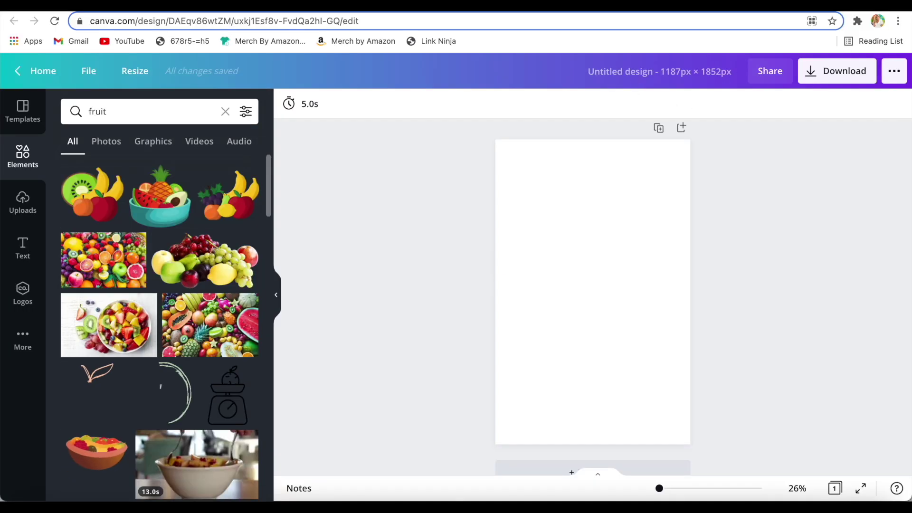
left_click(139, 146)
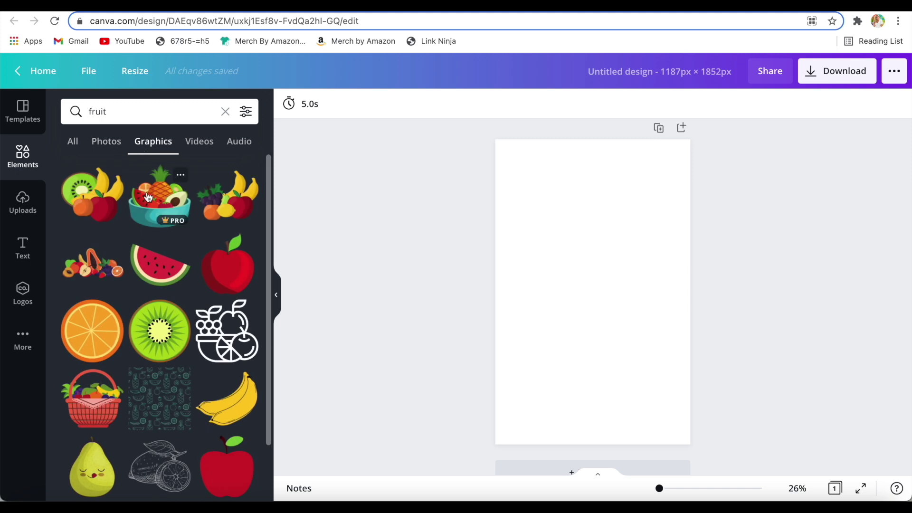
Add the flat pink-red strawberry with pale seeds and place it at a smaller size in the page's upper-left corner
scroll(148, 196, "down", 10)
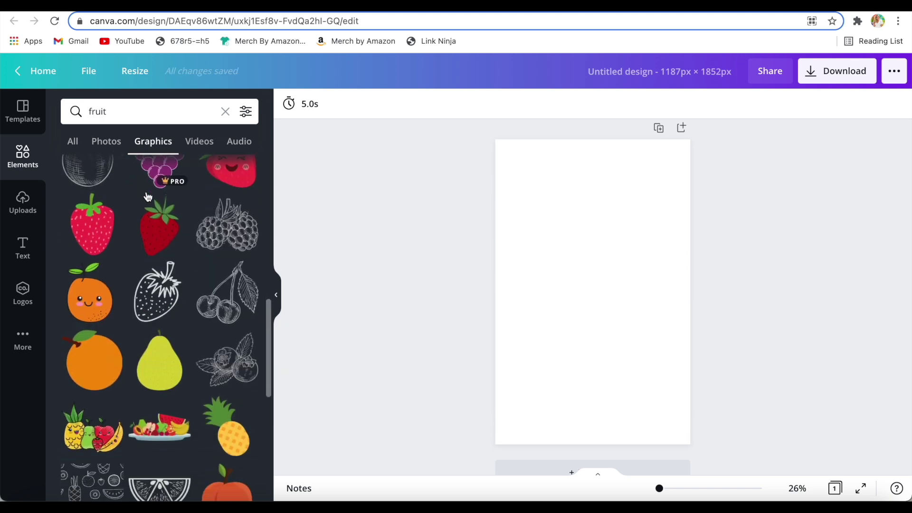
left_click(93, 218)
left_click_drag(553, 348, 535, 209)
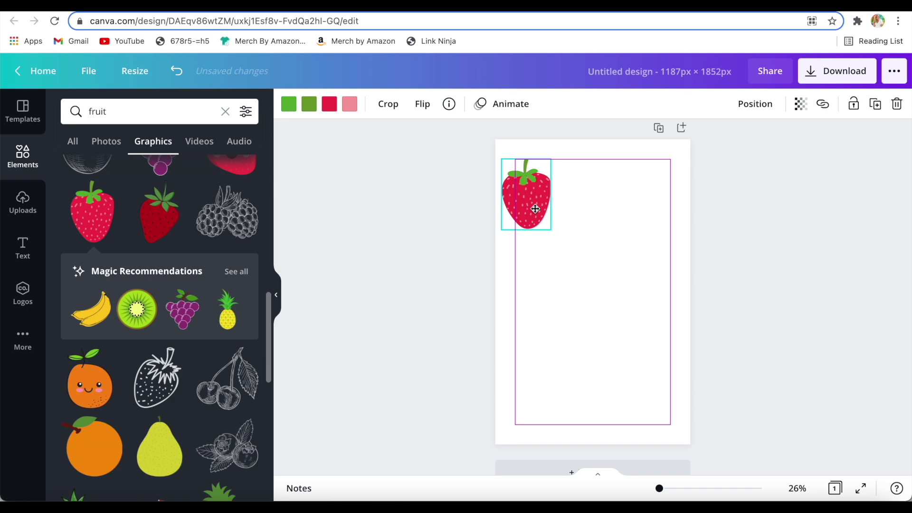
Add the orange with a leaf, the glossy red strawberry and the halved orange graphics to the page
scroll(219, 419, "down", 8)
left_click(94, 285)
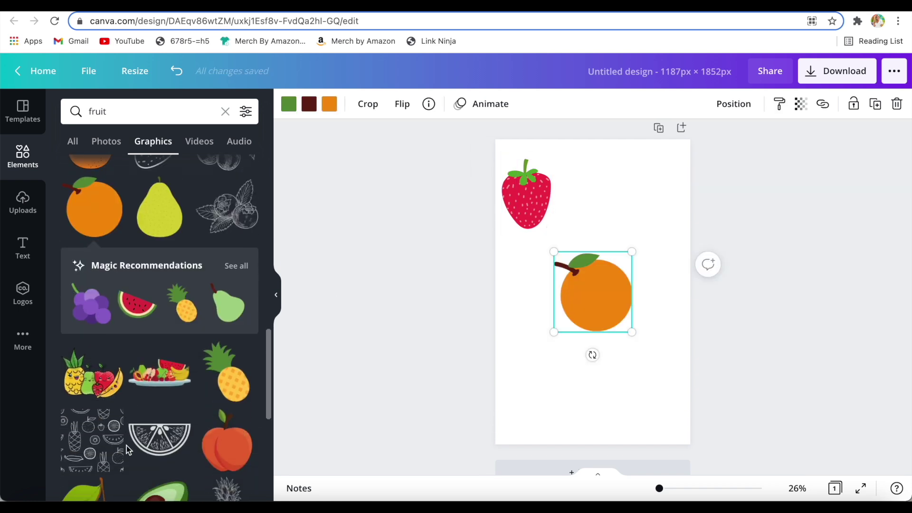
scroll(127, 445, "down", 2)
scroll(126, 445, "down", 5)
left_click(163, 342)
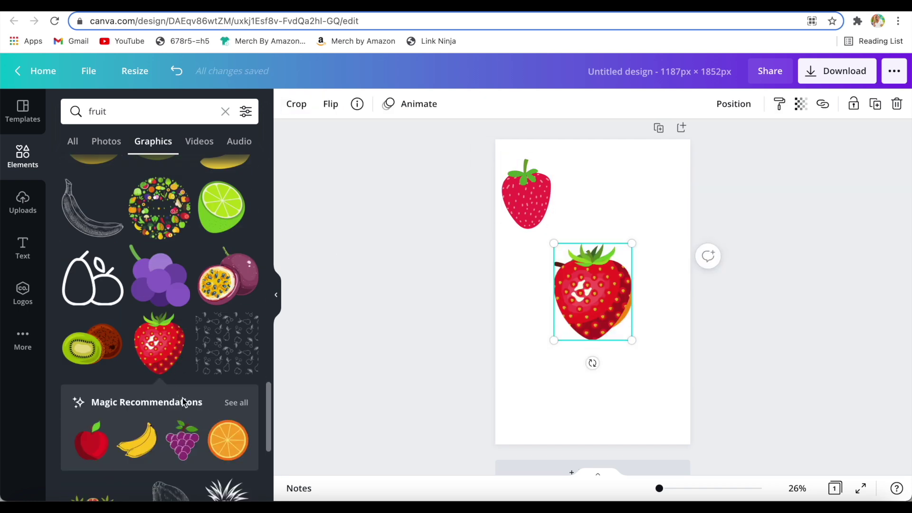
scroll(163, 341, "down", 4)
scroll(163, 341, "down", 3)
left_click(171, 285)
scroll(179, 301, "down", 6)
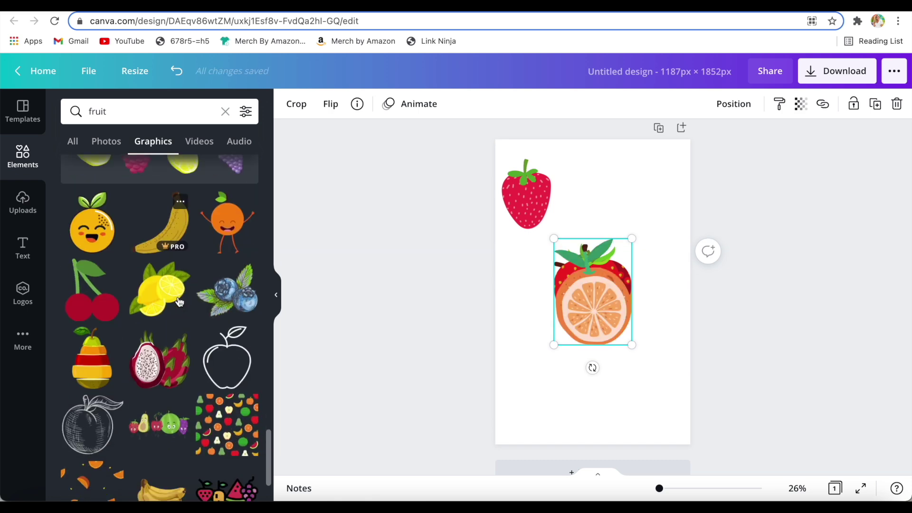
scroll(180, 302, "down", 3)
Duplicate the page, delete every fruit except the flat strawberry from page 1, and move the strawberry inward
left_click(659, 128)
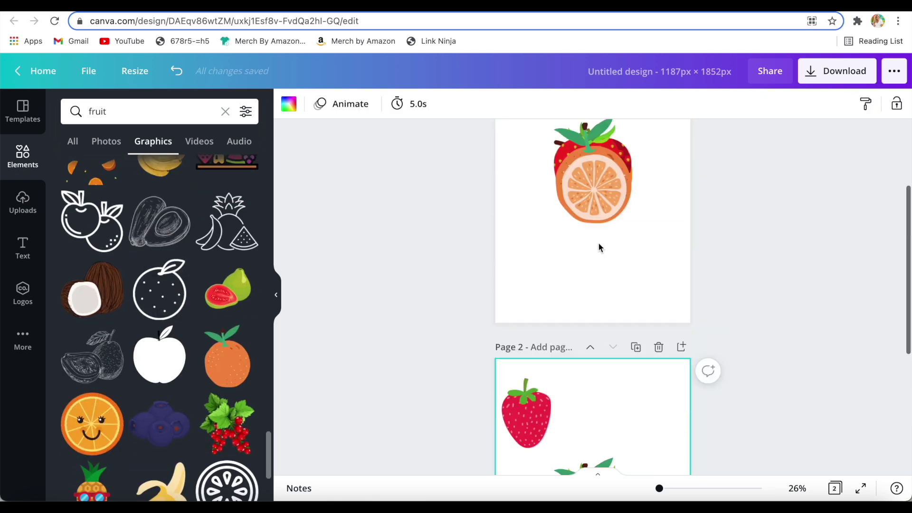
scroll(598, 243, "up", 3)
left_click(598, 243)
key("Delete")
left_click(598, 243)
key("Delete")
left_click_drag(533, 185, 558, 221)
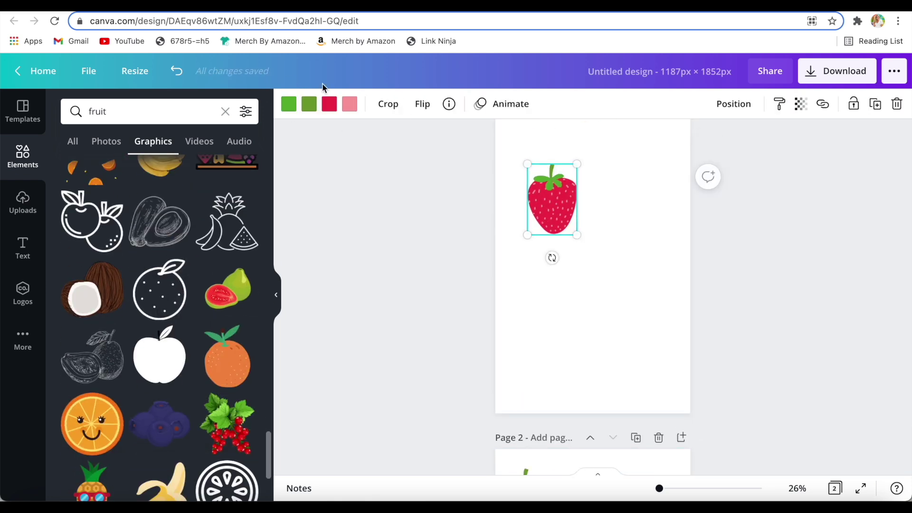
Recolour the flat strawberry with a brighter red body and salmon-pink seeds
left_click(349, 104)
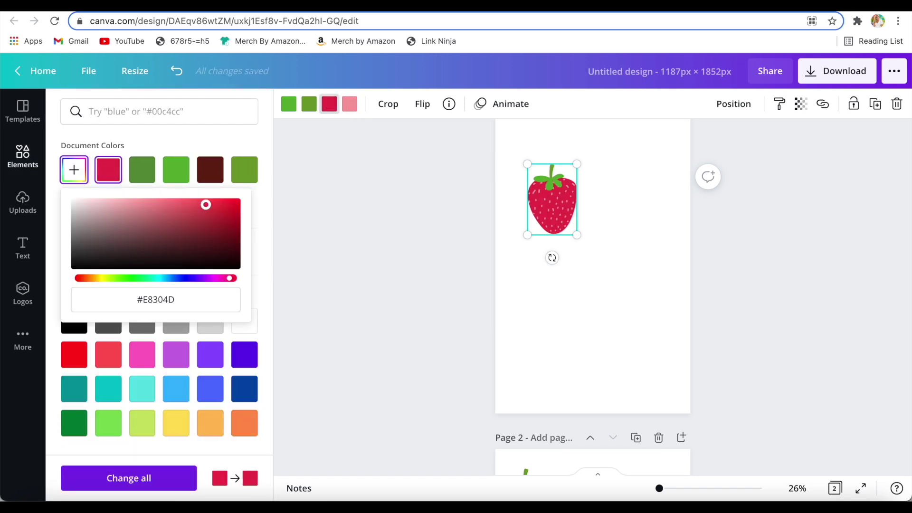
left_click(349, 104)
left_click(72, 174)
left_click_drag(134, 205, 119, 205)
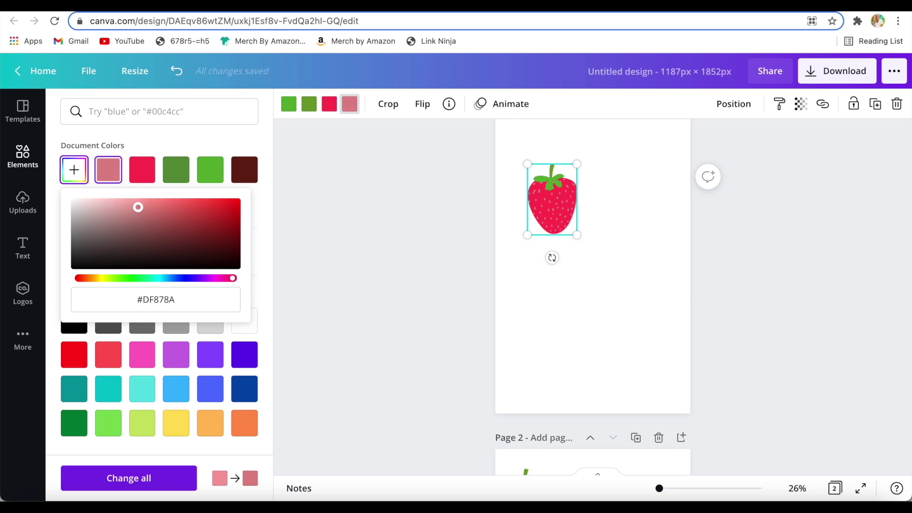
Change the strawberry's leaves to a muted light green
left_click(310, 105)
left_click(74, 172)
left_click_drag(172, 203, 129, 192)
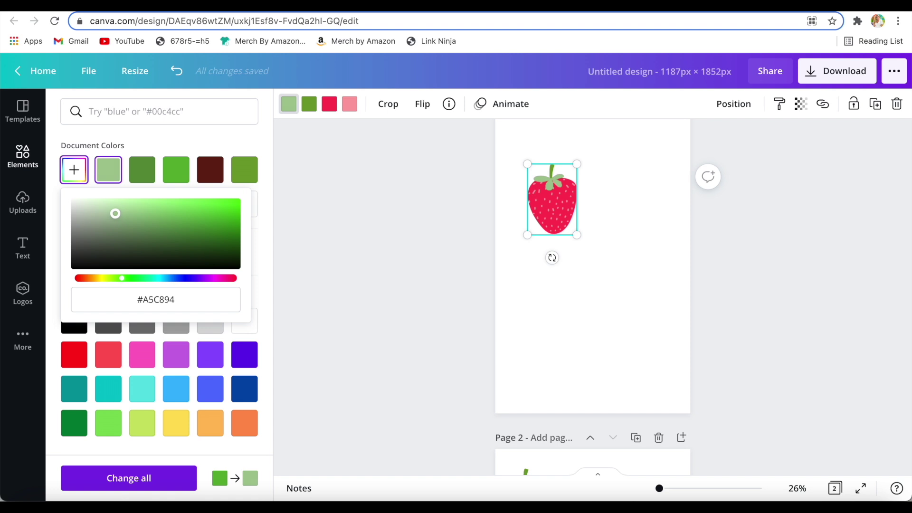
Change the strawberry's stem to a muted sage green slightly darker than the leaves
left_click(309, 106)
left_click(309, 107)
left_click(308, 107)
left_click(110, 171)
left_click(74, 172)
left_click(65, 177)
left_click(78, 176)
left_click_drag(172, 231, 104, 218)
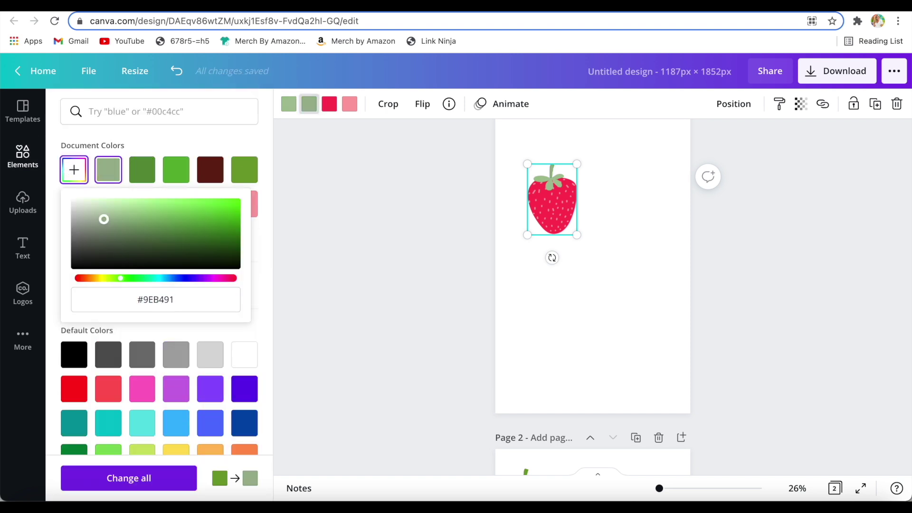
left_click(416, 313)
Shrink and tilt the strawberry, then spread copies at varied sizes and angles over the upper part of page 1
left_click_drag(552, 257, 523, 187)
scroll(570, 259, "up", 2)
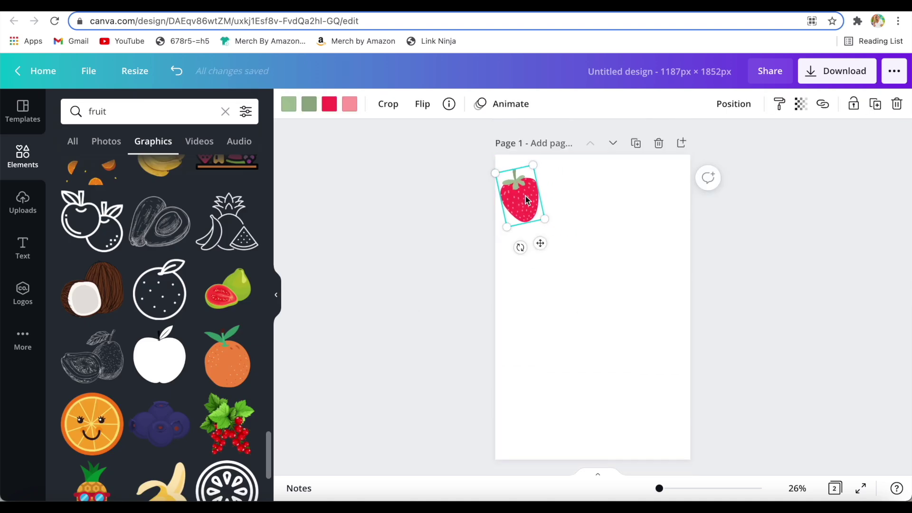
key("ctrl+d")
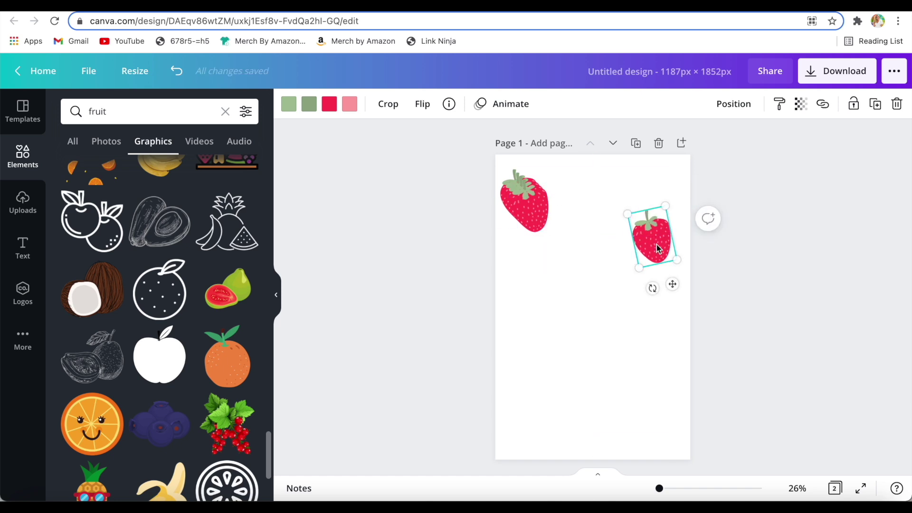
left_click_drag(531, 207, 523, 278)
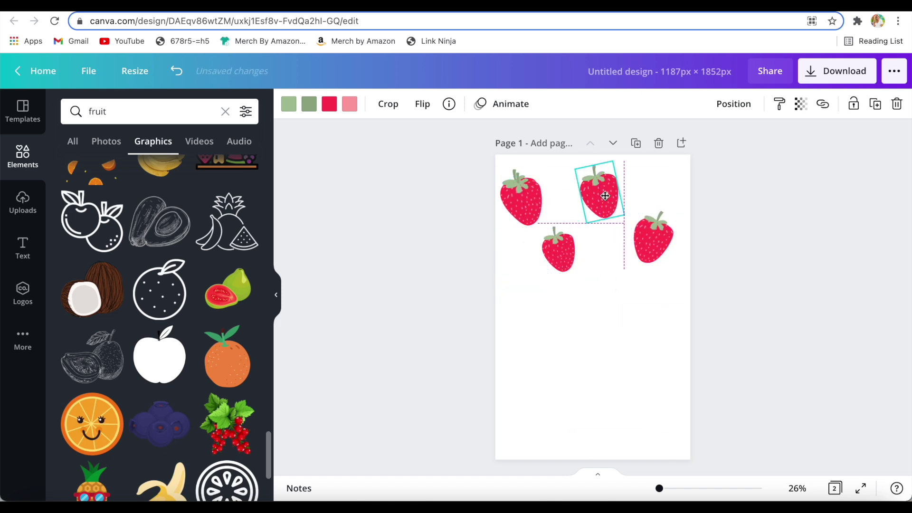
left_click_drag(600, 204, 596, 246)
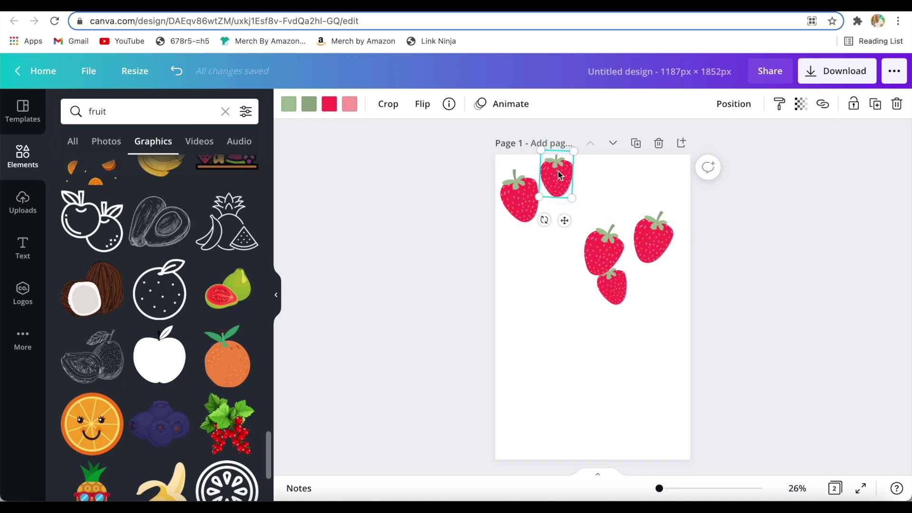
Arrange five strawberries in a staggered row across the top of page 1, overlapping both side edges, and delete the leftover strawberries
left_click_drag(558, 172, 563, 172)
left_click_drag(598, 251, 598, 189)
left_click_drag(653, 240, 552, 252)
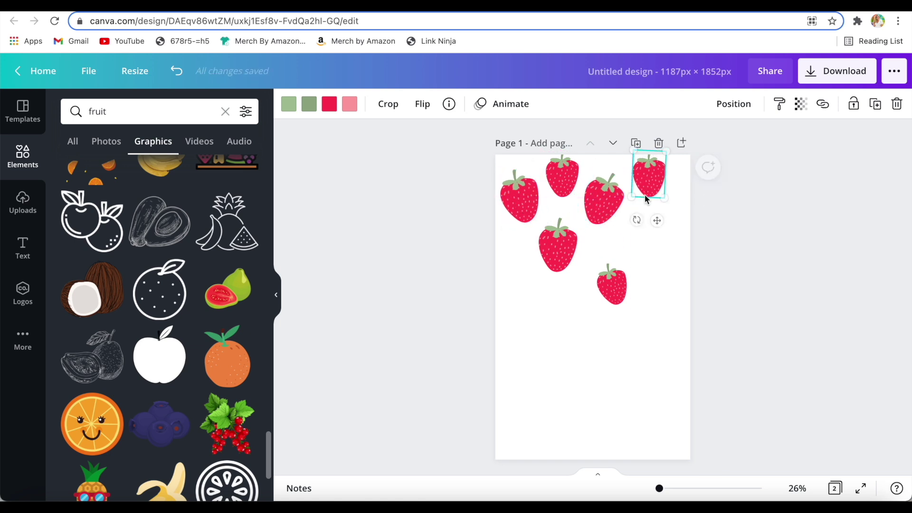
left_click_drag(523, 212, 689, 212)
left_click(646, 214)
left_click_drag(650, 181, 645, 181)
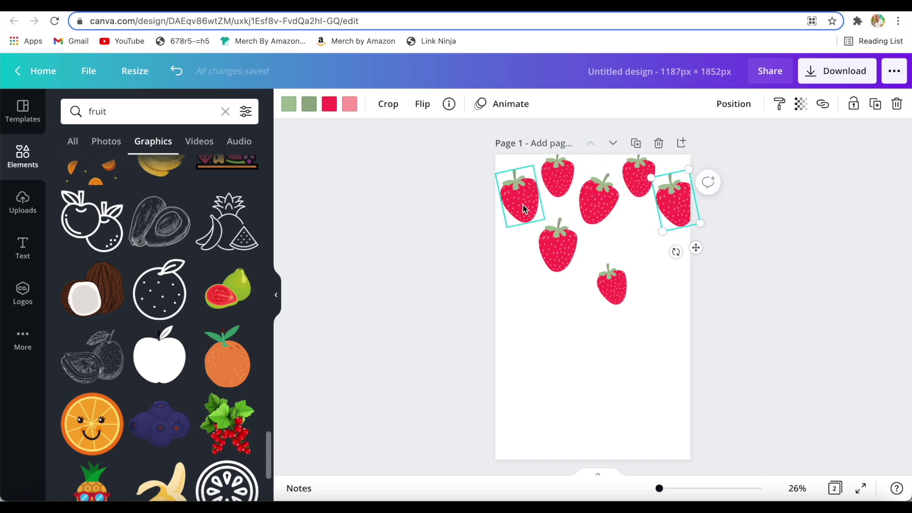
left_click_drag(564, 182, 560, 180)
left_click(562, 181)
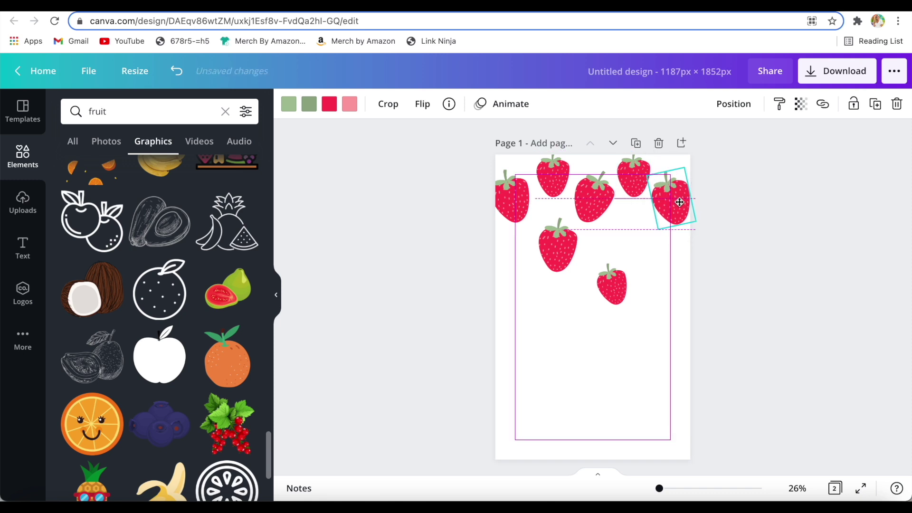
left_click_drag(517, 266, 628, 295)
key("Delete")
Duplicate the strawberry row repeatedly down page 1 until the whole page is filled
key("super+a")
key("super+d")
left_click_drag(602, 202, 591, 303)
key("super+d")
key("ctrl+d")
left_click_drag(594, 365, 591, 359)
key("ctrl+d")
left_click_drag(594, 421, 592, 419)
key("ctrl+d")
left_click_drag(593, 475, 590, 463)
scroll(432, 387, "down", 2)
scroll(433, 387, "up", 2)
Duplicate the strawberry pattern page and remove surplus rows from the copy
left_click(635, 142)
scroll(593, 285, "down", 5)
left_click_drag(457, 300, 751, 347)
key("Delete")
scroll(751, 348, "up", 3)
left_click_drag(463, 348, 685, 360)
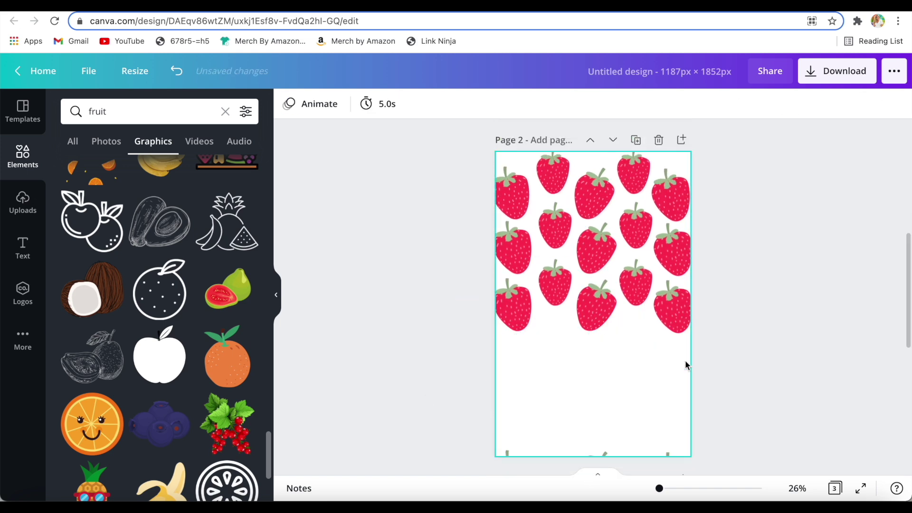
key("ctrl+z")
key("ctrl+z")
Space the strawberry rows on page 2 more widely, duplicating rows to fill the page and deleting the old partial bottom row
left_click_drag(596, 254, 595, 196)
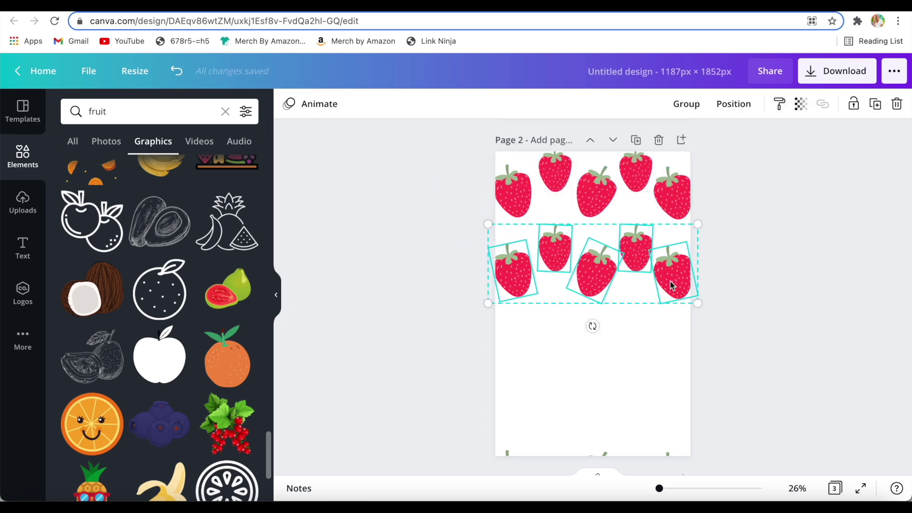
left_click_drag(635, 245, 639, 387)
key("super+d")
left_click_drag(470, 450, 776, 464)
key("Delete")
left_click_drag(456, 381, 717, 415)
left_click_drag(577, 410, 589, 475)
left_click_drag(639, 442, 638, 430)
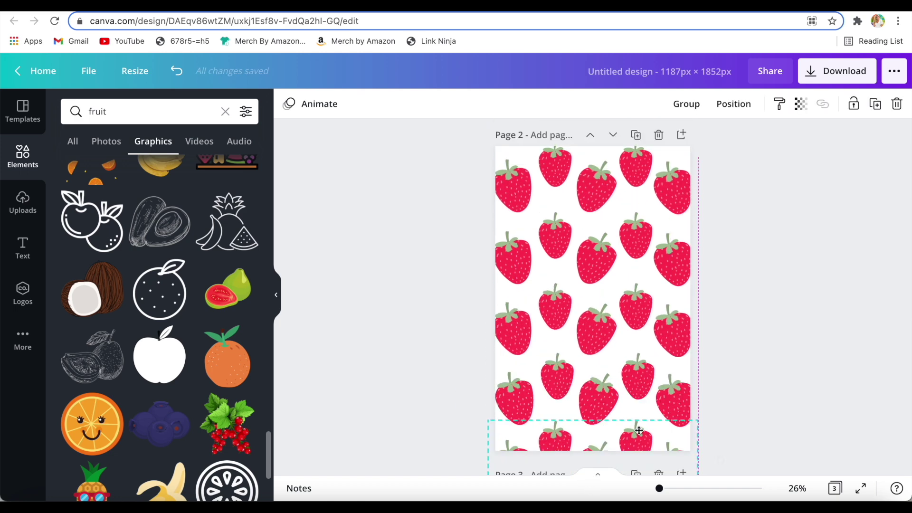
Change the background of page 2 from white to a pale cream, trying a pale pink first
left_click(287, 108)
left_click(76, 172)
left_click_drag(74, 201, 89, 192)
left_click_drag(78, 278, 237, 280)
left_click(224, 278)
mouse_move(90, 200)
left_mouse_down()
mouse_move(116, 213)
mouse_move(95, 201)
left_mouse_up()
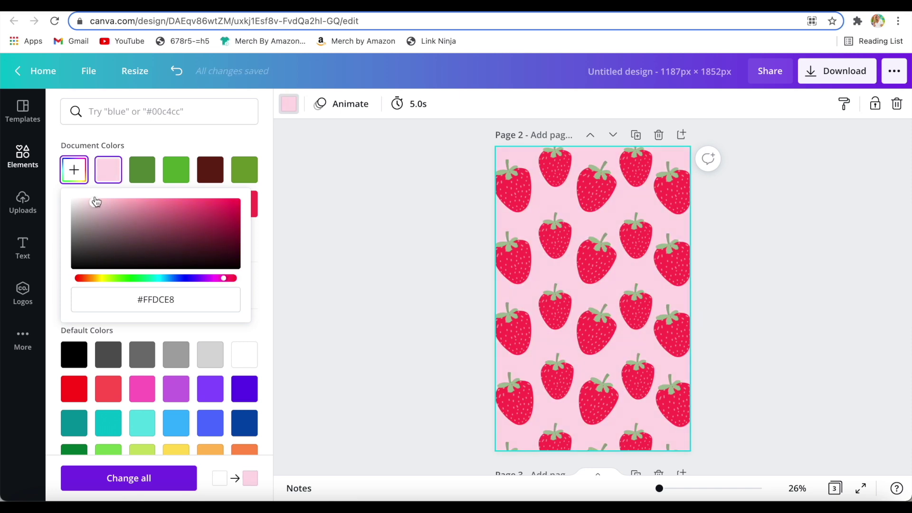
left_click_drag(223, 278, 93, 267)
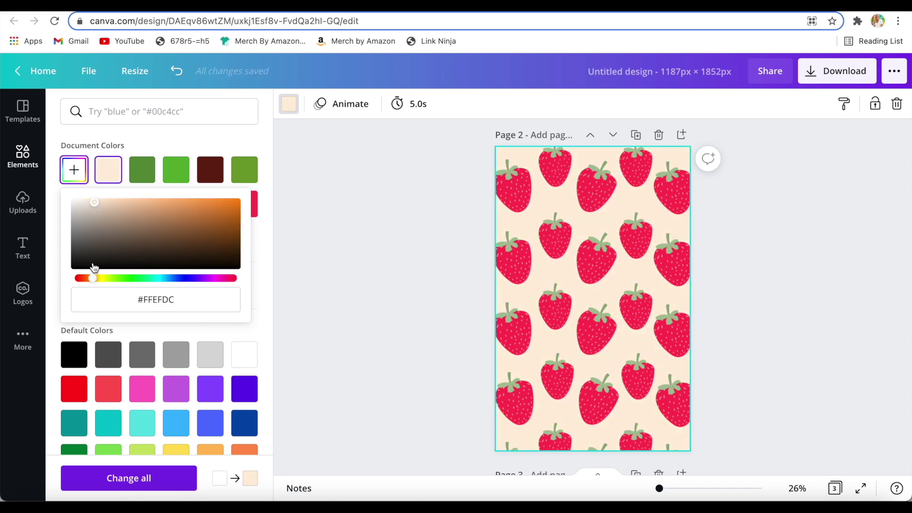
Duplicate the cream strawberry page and give the copy a pale pink background
left_click(635, 135)
left_click(74, 170)
left_click_drag(98, 278, 78, 281)
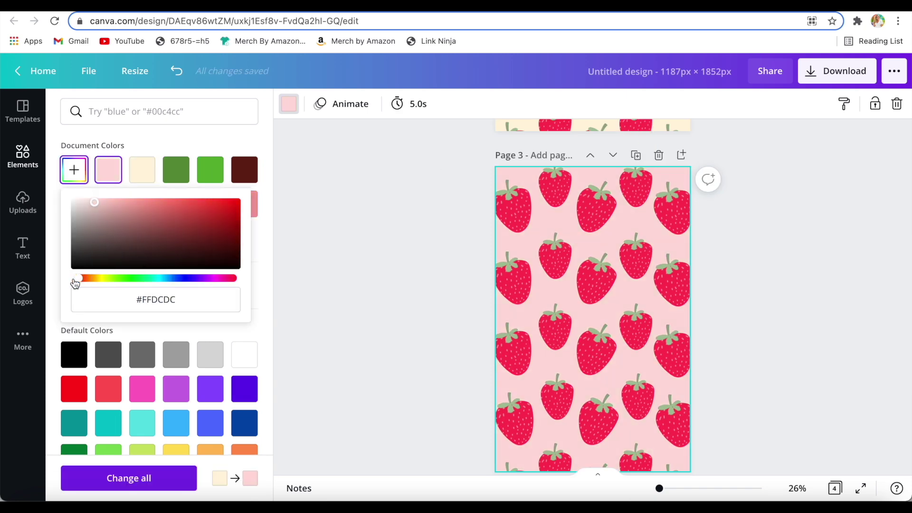
left_click_drag(95, 203, 91, 198)
left_click_drag(84, 278, 222, 277)
left_click_drag(92, 203, 91, 199)
left_click(373, 289)
scroll(373, 282, "up", 7)
scroll(373, 286, "down", 5)
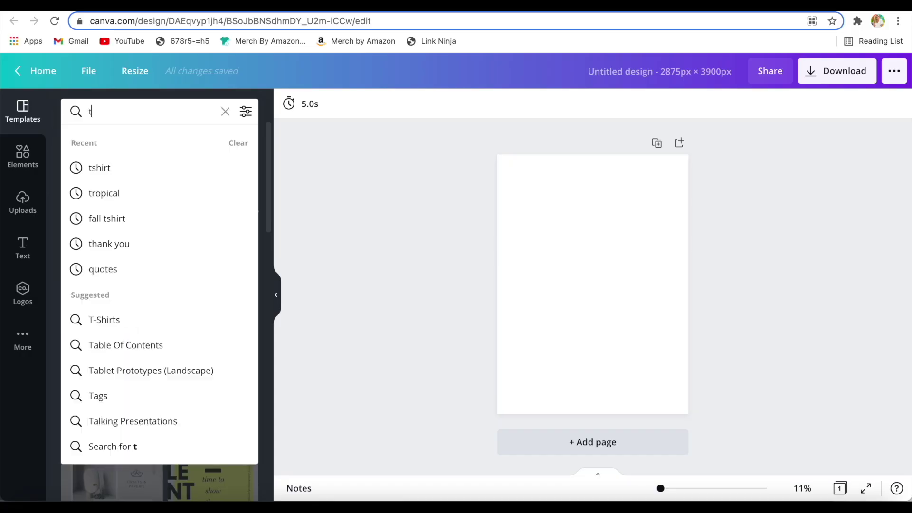
Search the templates for "tshirt" and look through the designs in the different T-shirt categories
type("shirt")
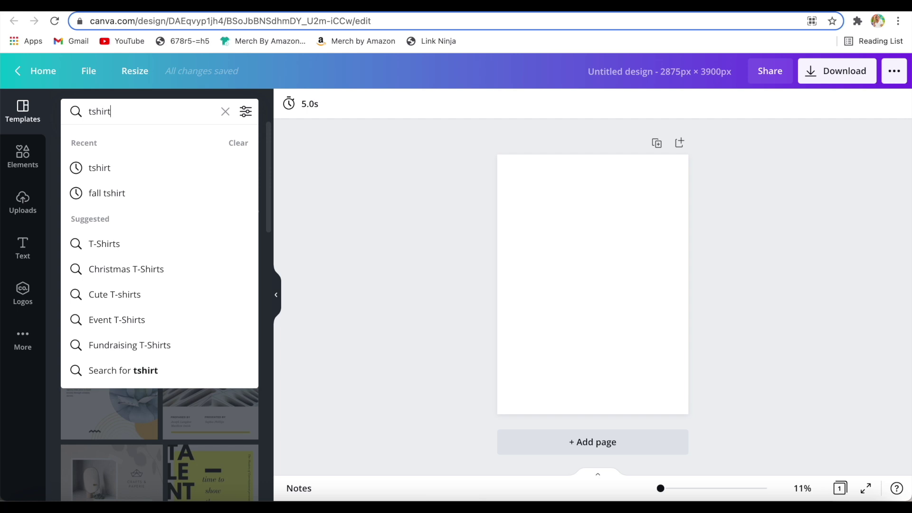
key("Return")
scroll(147, 215, "right", 5)
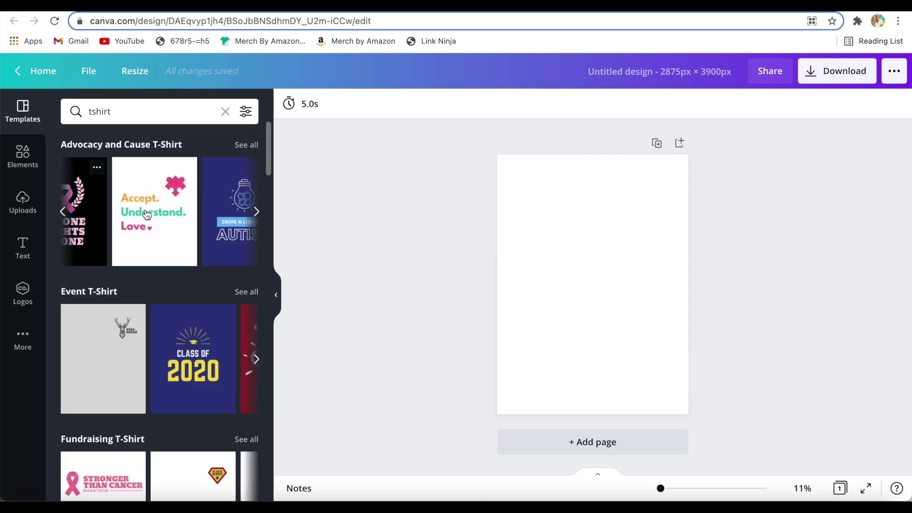
scroll(190, 247, "down", 3)
scroll(219, 270, "right", 2)
scroll(220, 270, "right", 5)
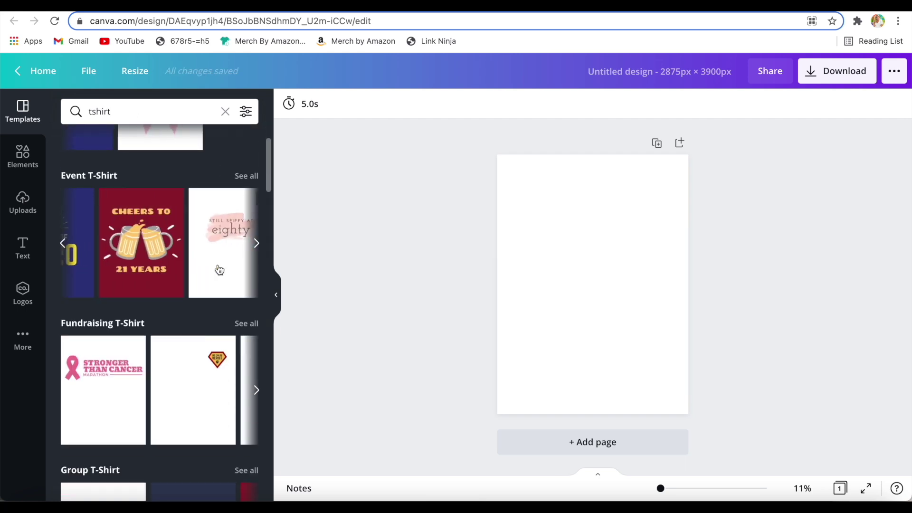
scroll(220, 265, "down", 5)
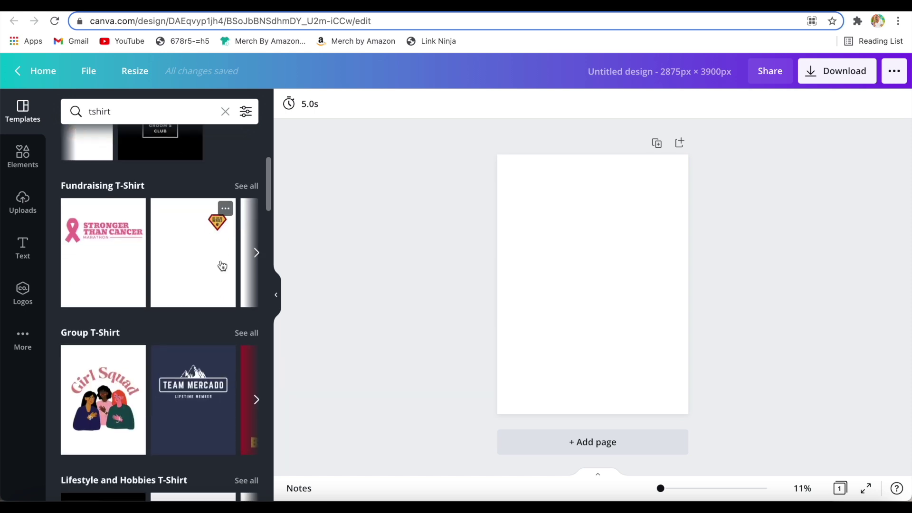
scroll(259, 335, "right", 5)
scroll(257, 335, "down", 3)
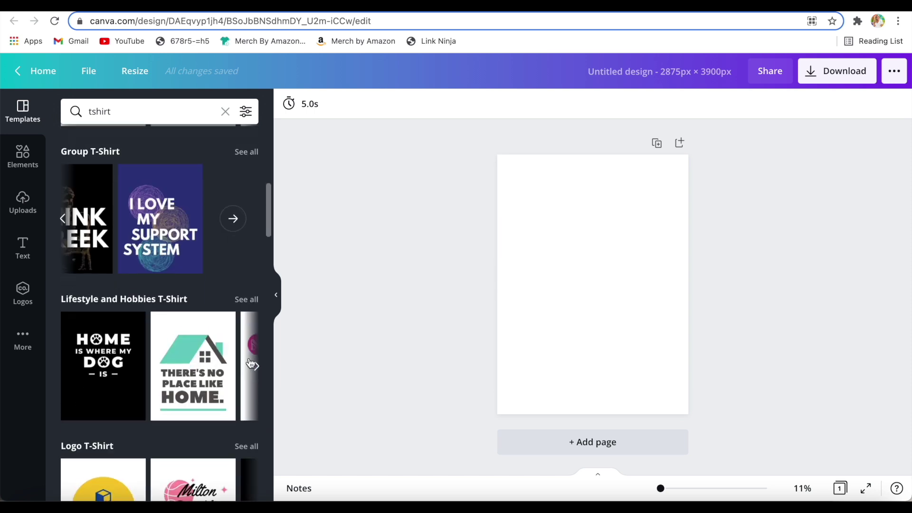
scroll(255, 357, "right", 5)
scroll(256, 358, "right", 5)
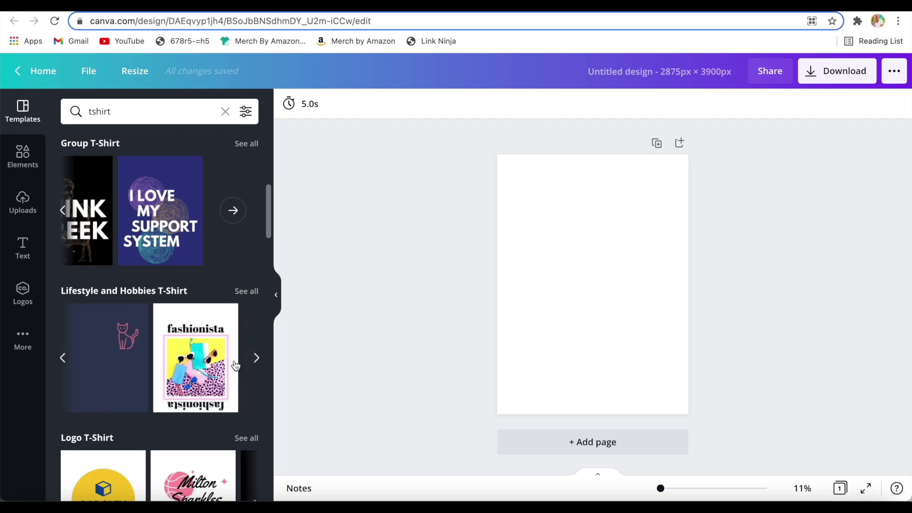
scroll(228, 380, "down", 4)
scroll(216, 333, "right", 3)
scroll(217, 332, "right", 4)
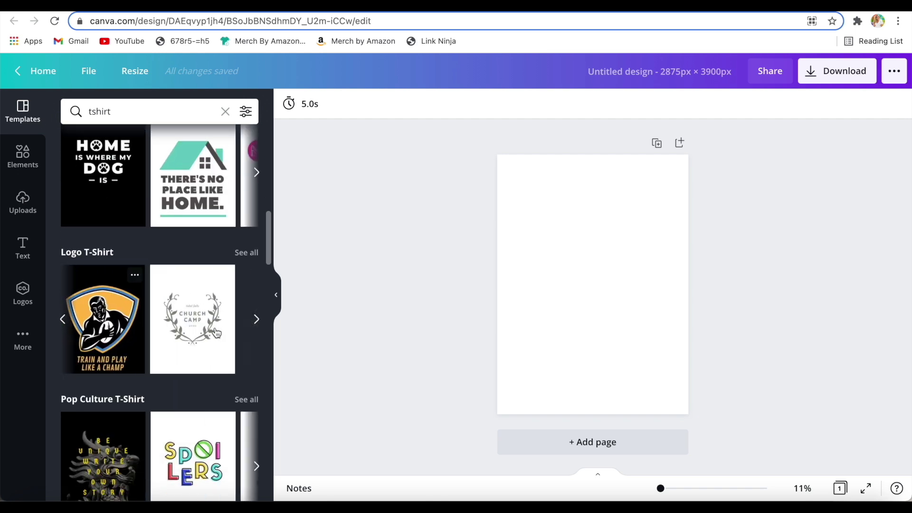
scroll(214, 349, "down", 3)
scroll(214, 351, "right", 4)
scroll(215, 348, "down", 5)
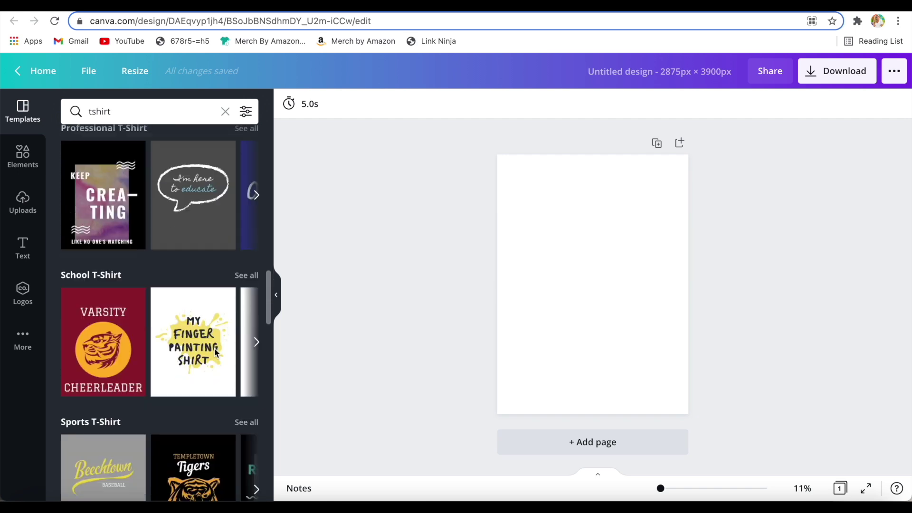
Apply the "All You Need Is Love and a Dog" typography T-shirt template and change the word Dog to Cat
scroll(225, 316, "right", 4)
scroll(225, 316, "down", 3)
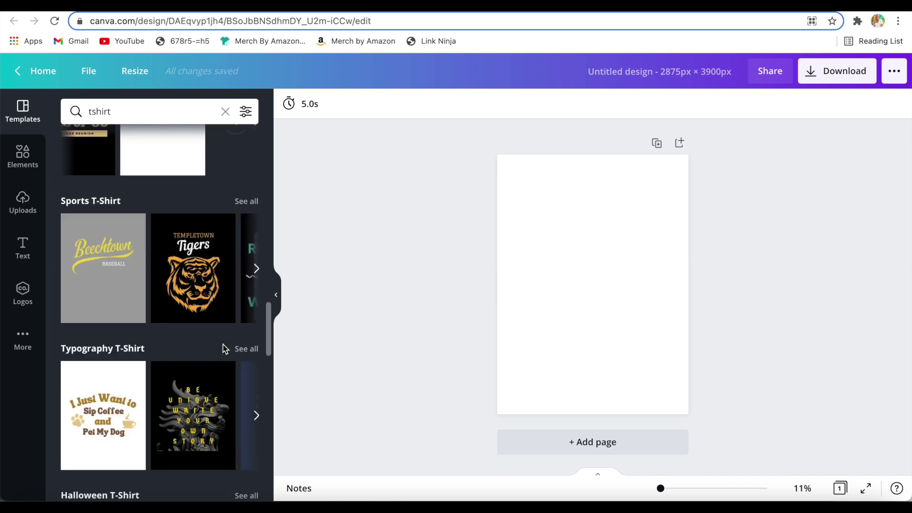
scroll(225, 304, "right", 4)
scroll(224, 303, "right", 2)
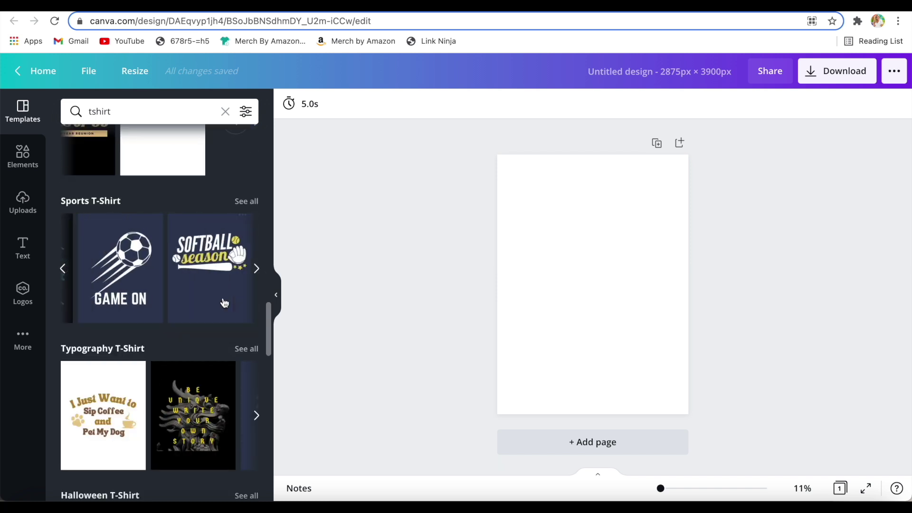
scroll(225, 302, "left", 3)
scroll(224, 303, "down", 3)
scroll(226, 303, "right", 3)
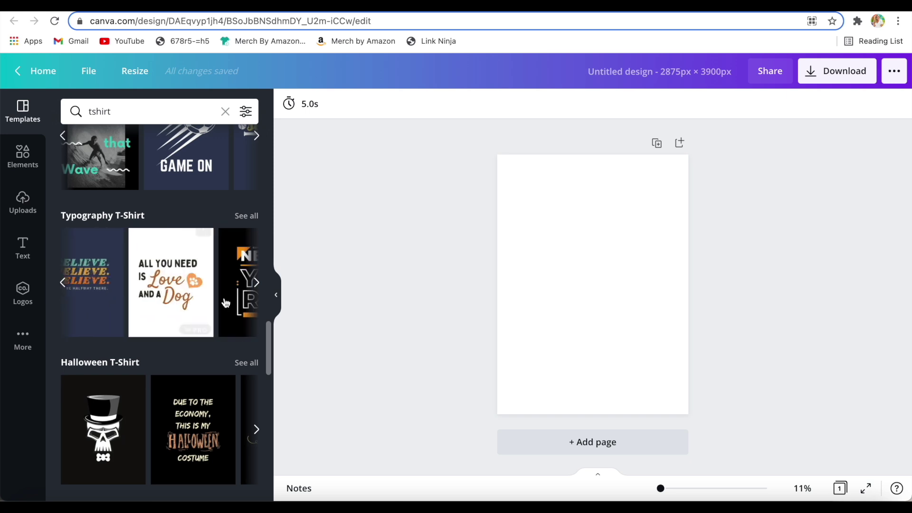
scroll(226, 303, "right", 2)
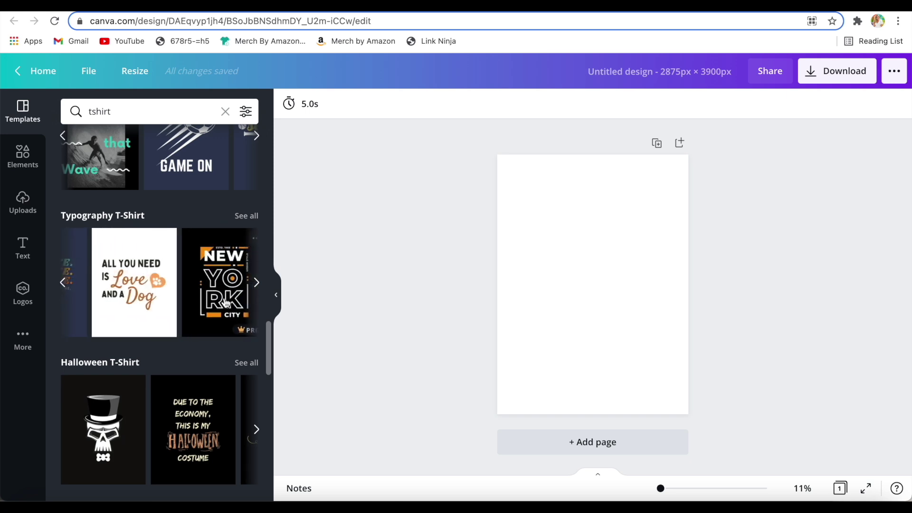
scroll(183, 324, "right", 2)
scroll(190, 324, "left", 2)
left_click(190, 321)
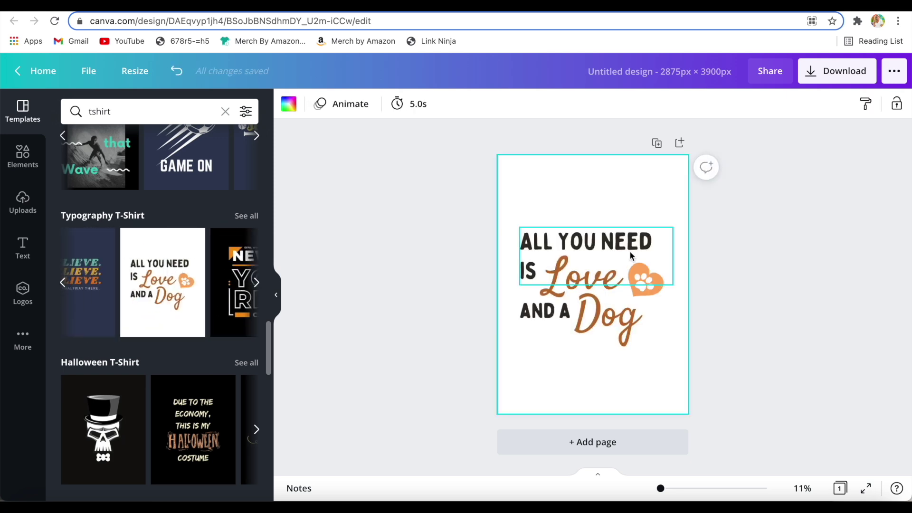
double_click(594, 306)
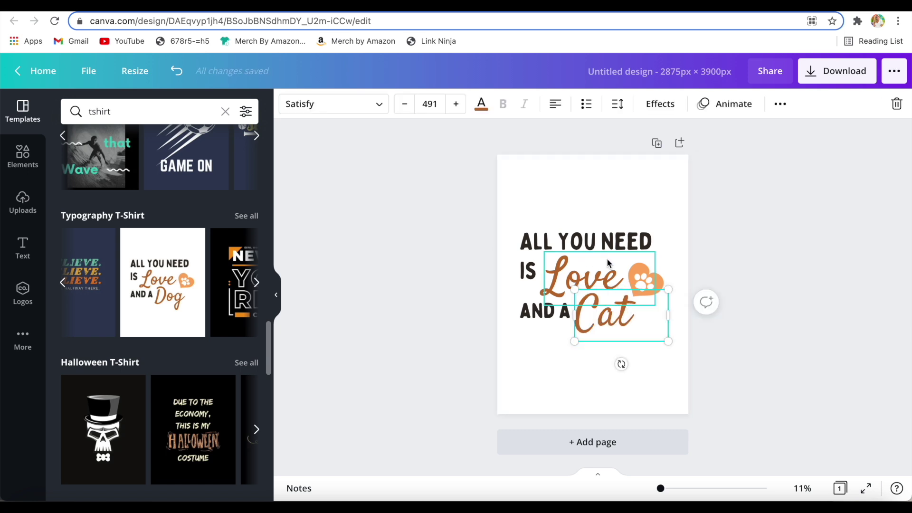
Recolour the words Love and Cat from brown to a custom pink
left_click(481, 104)
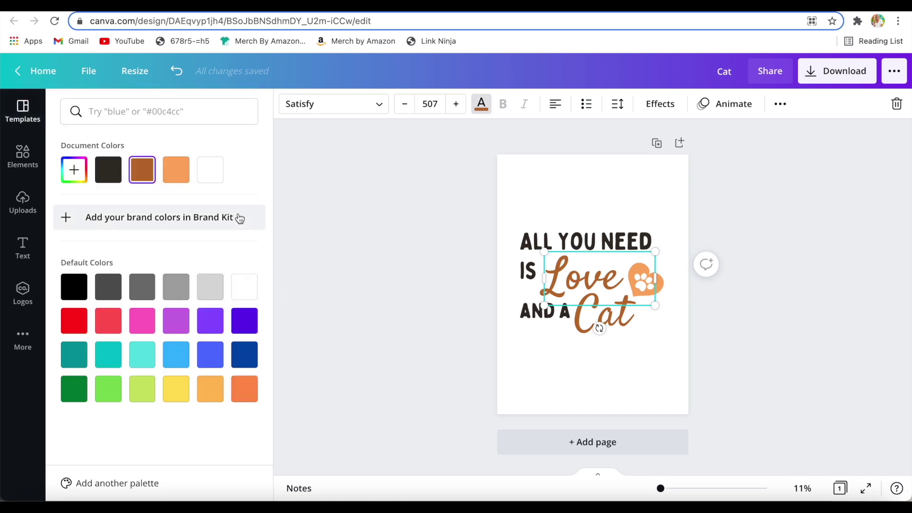
left_click(75, 169)
left_click(228, 278)
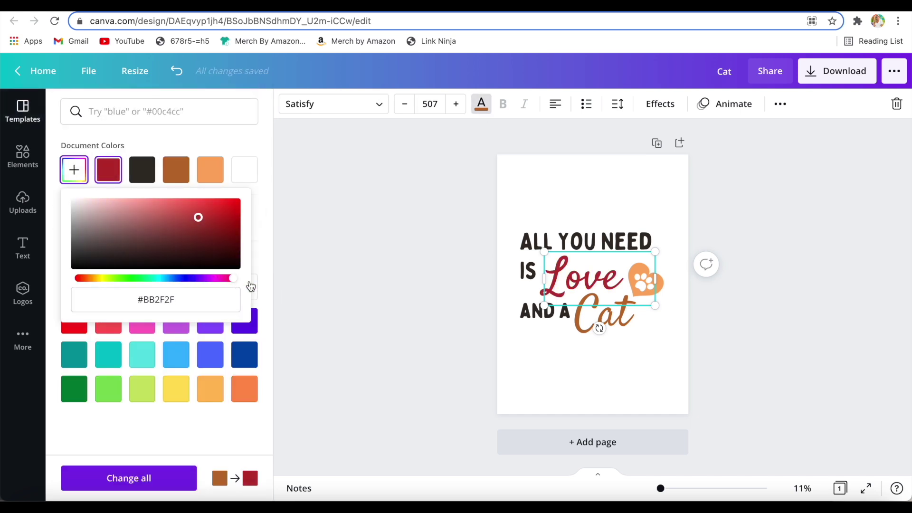
left_click(603, 315)
left_click(104, 170)
Recolour the orange heart with the paw print in the same pink as the words Love and Cat
left_click(644, 281)
left_click(288, 104)
left_click(104, 172)
left_click(177, 71)
left_click(288, 104)
left_click(104, 171)
left_click(451, 286)
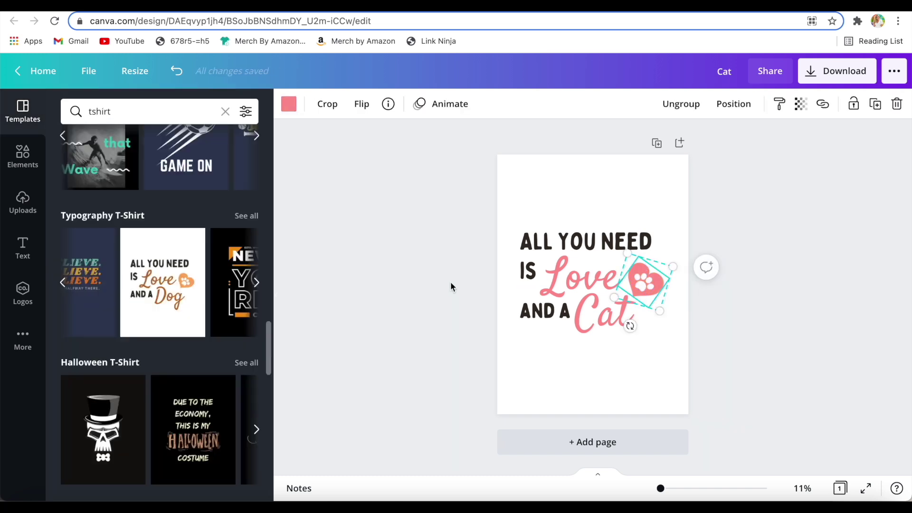
Search the elements for "cat" and limit the results to graphics
left_click(225, 112)
type("cat")
key("Return")
left_click(28, 155)
left_click(163, 115)
type("cat")
key("Return")
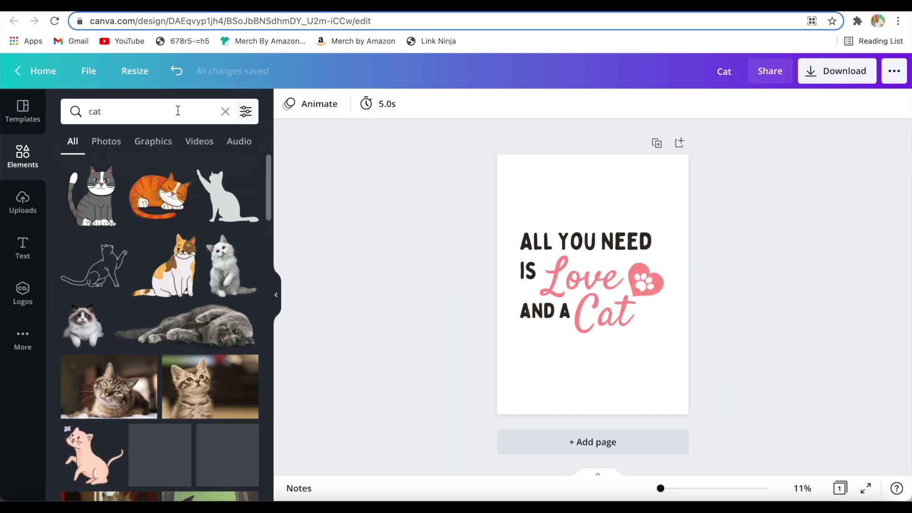
left_click(153, 141)
Move the paw heart above the start of the text and add the beige standing cat graphic to the page
left_click_drag(644, 281, 535, 210)
key("ctrl+z")
left_click_drag(93, 399, 642, 285)
left_click_drag(602, 386, 605, 258)
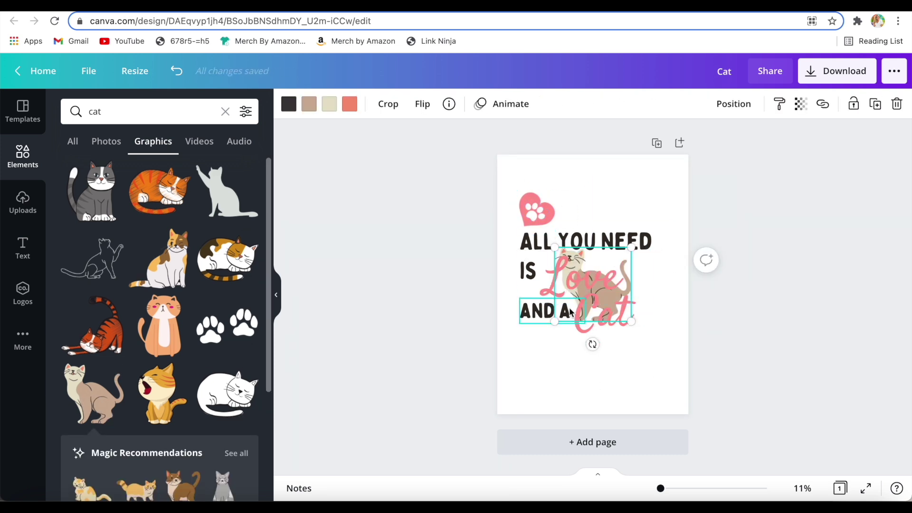
Shrink the beige cat, place it below the text, and shift the word Love slightly to the left
left_click_drag(560, 280, 522, 297)
left_click_drag(604, 289, 710, 290)
left_click_drag(544, 296, 578, 274)
left_click_drag(686, 280, 643, 278)
left_click_drag(690, 322, 670, 305)
left_click(604, 314)
left_click_drag(641, 275, 585, 374)
left_click(600, 280)
Add the cat silhouette with the raised paw, flip it horizontally, and resize and position it above the text
scroll(241, 338, "down", 5)
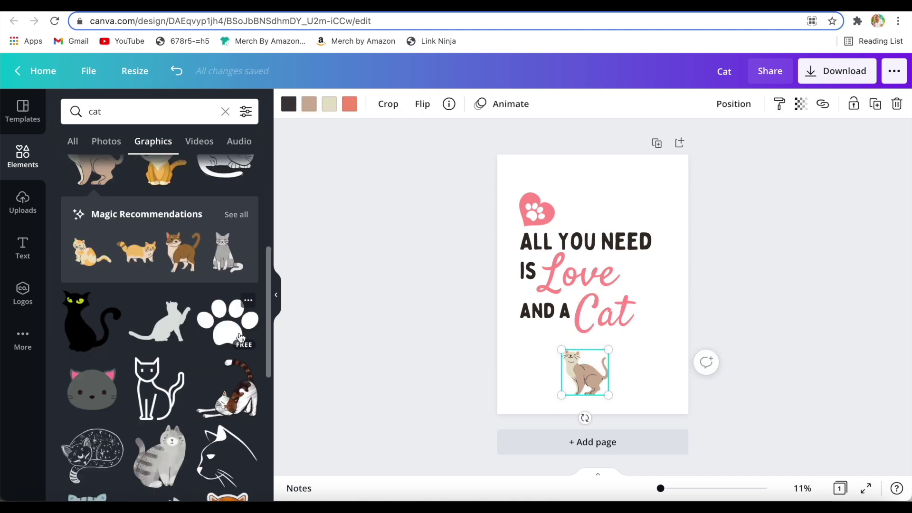
scroll(241, 338, "down", 1)
left_click(164, 289)
left_click_drag(605, 285, 639, 285)
left_click(361, 103)
left_click(399, 137)
left_click_drag(670, 313, 683, 338)
left_click_drag(599, 283, 600, 192)
left_click_drag(668, 232, 631, 224)
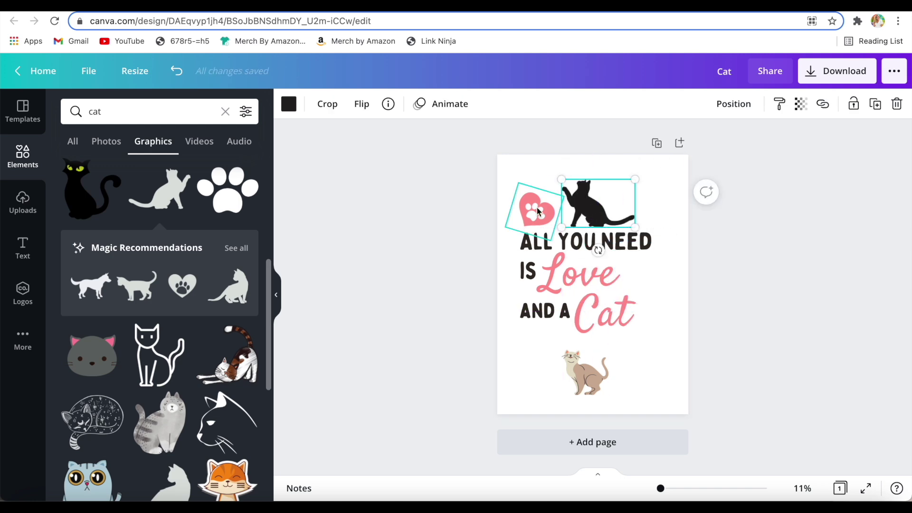
Add the crowned kitten face, the outlined white cat and the stretching grey cat graphics to the page
scroll(139, 328, "down", 15)
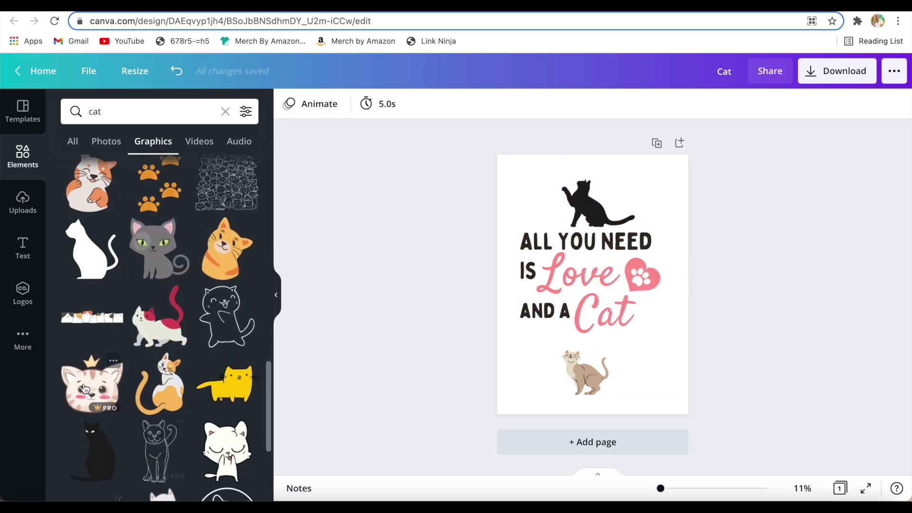
left_click(138, 328)
left_click(142, 328)
scroll(152, 330, "down", 4)
left_click(163, 331)
scroll(174, 437, "down", 12)
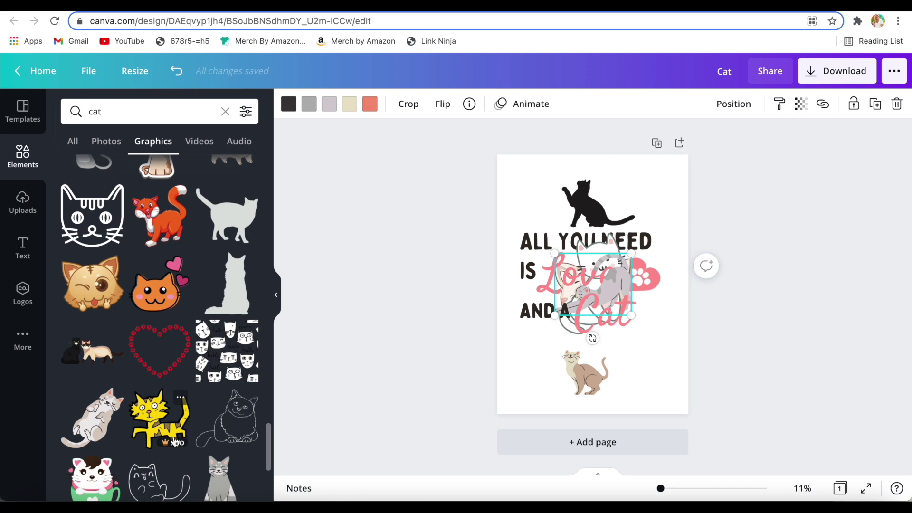
Spread the new cat graphics out below the text and move the paw heart to the page's upper-right corner
left_click_drag(609, 260, 659, 368)
left_click_drag(577, 276, 537, 367)
left_click_drag(577, 288, 581, 378)
left_click_drag(639, 280, 650, 170)
double_click(650, 171)
left_click(515, 368)
Try the kitten face beside the word Love and delete it, then rearrange the white and grey cats near the page's lower edge
left_click_drag(507, 371, 547, 280)
left_click_drag(663, 382, 678, 358)
left_click_drag(612, 388, 624, 369)
left_click_drag(613, 435, 586, 429)
left_click_drag(600, 212, 553, 353)
left_click_drag(523, 394, 551, 404)
left_click_drag(543, 346, 646, 259)
key("Delete")
left_click_drag(559, 391, 641, 276)
left_click_drag(552, 364, 542, 422)
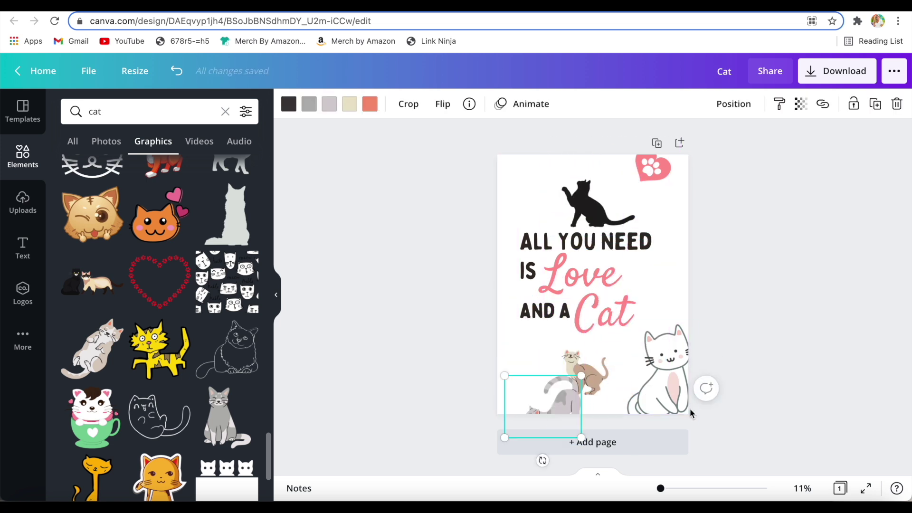
On page 1, delete the beige cat, shrink the stretching grey cat and place it beside the word Love
left_click_drag(589, 216, 648, 295)
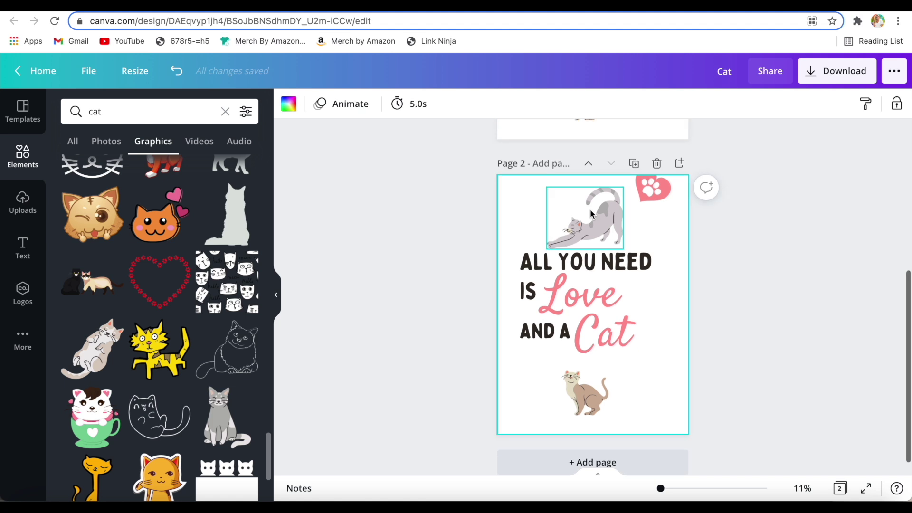
left_click_drag(647, 179, 638, 282)
left_click(586, 374)
key("Delete")
mouse_move(599, 204)
left_mouse_down()
mouse_move(606, 369)
mouse_move(596, 203)
left_mouse_up()
left_click_drag(620, 229, 559, 280)
left_click(612, 276)
left_click_drag(630, 281, 632, 281)
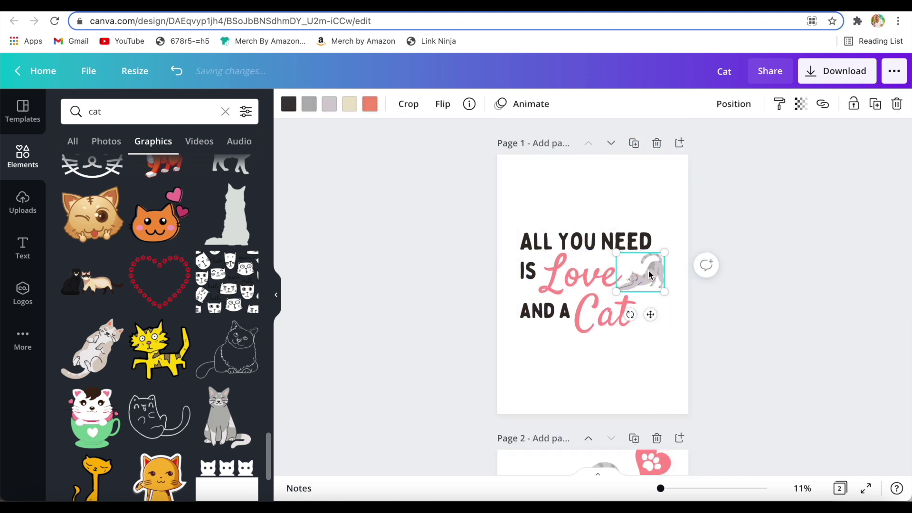
Change the coral accent colour of the stretching grey cat on page 1
left_click(657, 361)
left_click(648, 276)
left_click(369, 104)
left_click(175, 203)
left_click(656, 361)
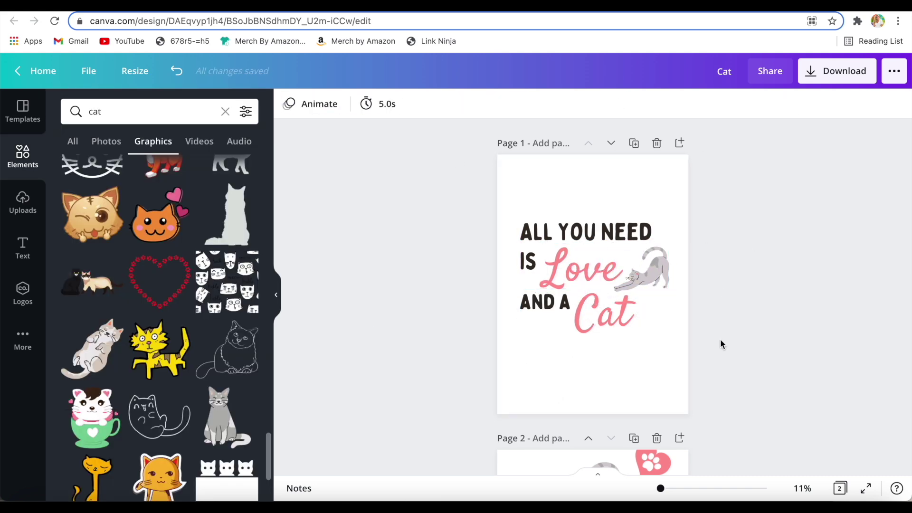
Select the text and the grey cat on page 1 together and shift them slightly left to centre the design
left_click_drag(468, 202, 674, 345)
left_click_drag(589, 276, 586, 275)
left_click(475, 328)
left_click(472, 297)
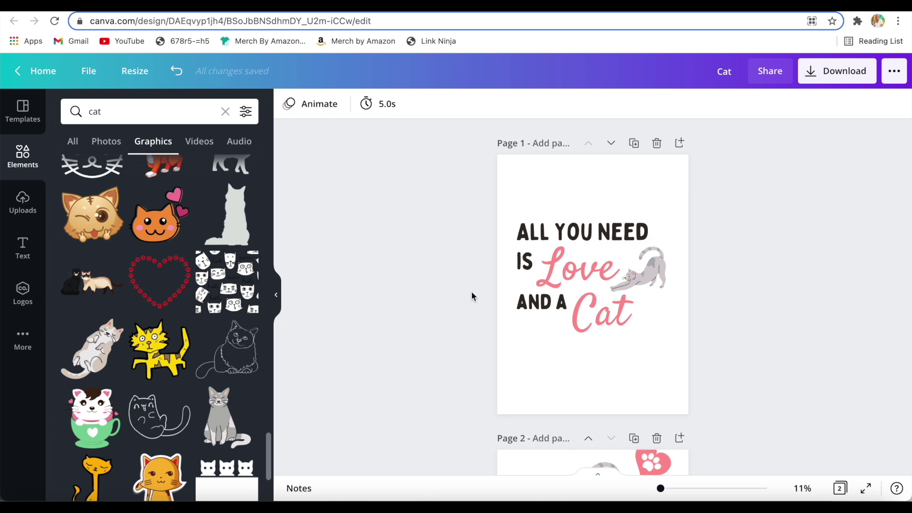
left_click_drag(627, 319, 640, 288)
left_click(810, 339)
left_click(466, 214)
left_click(796, 319)
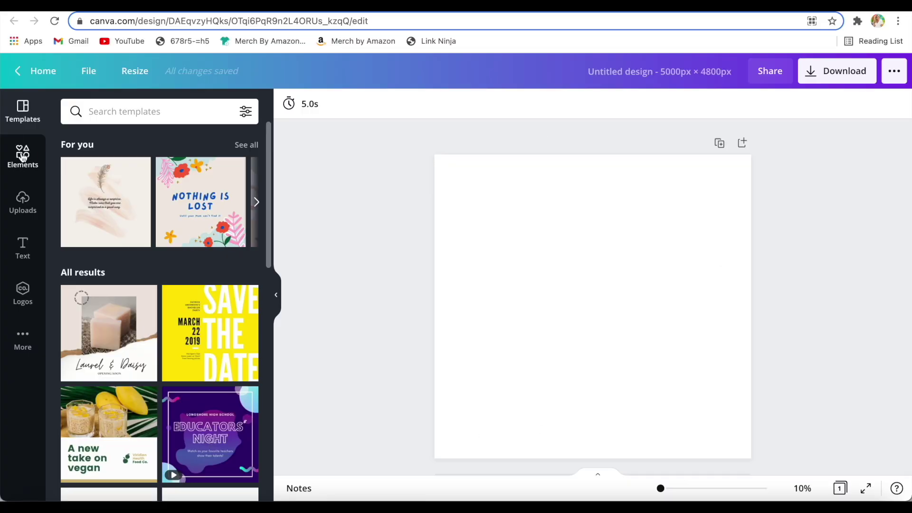
Add a circle above the page centre and a right triangle from the lines and shapes collection
left_click(22, 157)
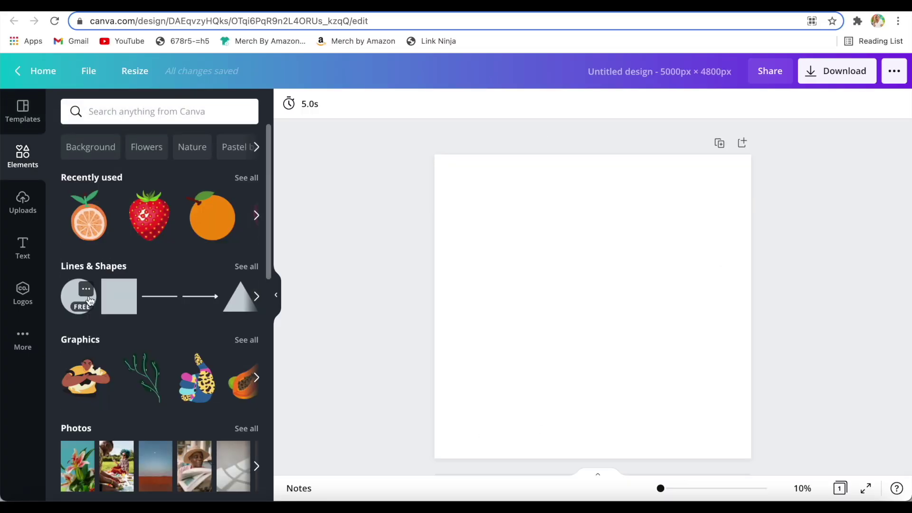
left_click(88, 301)
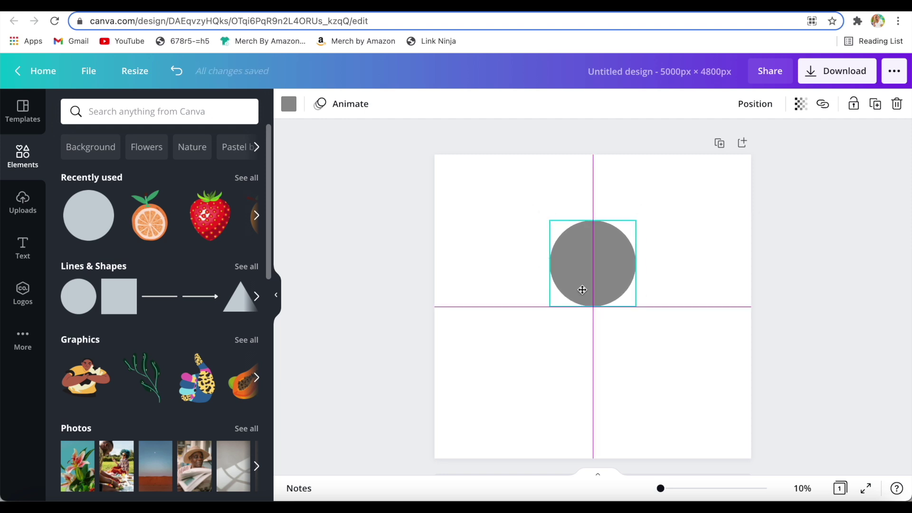
left_click(246, 267)
scroll(241, 275, "down", 1)
left_click(200, 331)
Enlarge and rotate the right triangle so that it forms a gentle slope in the page's lower-left corner
left_click_drag(592, 413, 482, 419)
key("super+z")
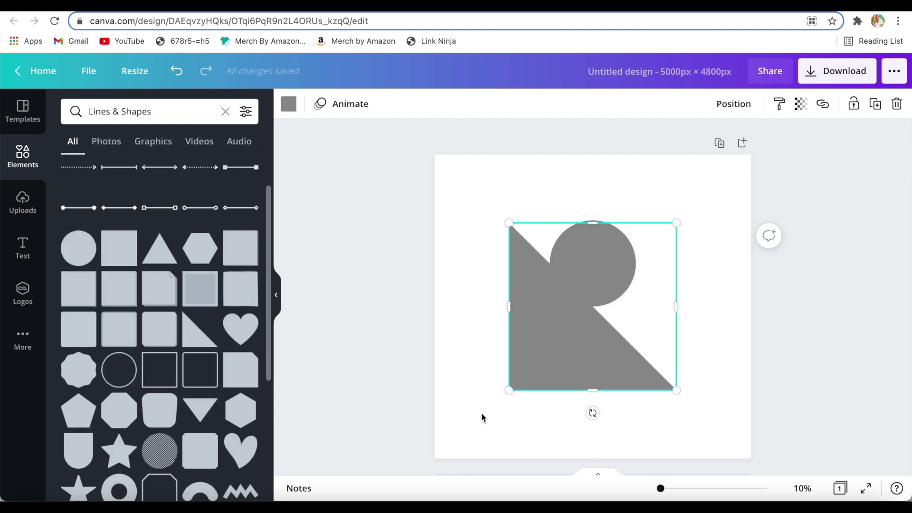
left_click_drag(546, 366, 471, 426)
left_click_drag(519, 471, 549, 464)
left_click_drag(623, 420, 774, 471)
left_click_drag(471, 398, 428, 398)
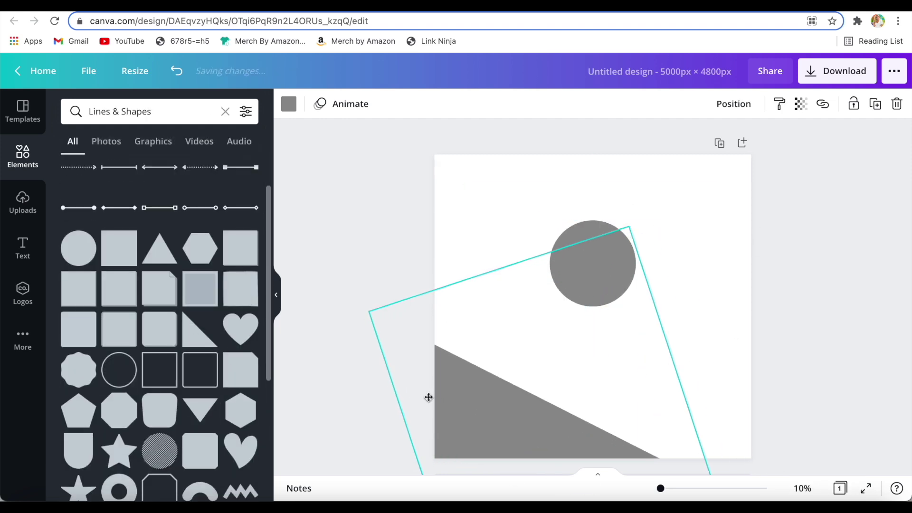
Place a second right triangle in the page's lower-right corner, rotated to form a steeper slope
left_click_drag(495, 407, 831, 256)
left_click_drag(813, 291, 812, 289)
left_click_drag(688, 336, 670, 457)
left_click_drag(737, 354, 720, 342)
left_click(340, 361)
Add a triangle as a mountain between the slopes, duplicate it, and resize and position the two as overlapping peaks
scroll(198, 240, "down", 2)
scroll(198, 240, "down", 5)
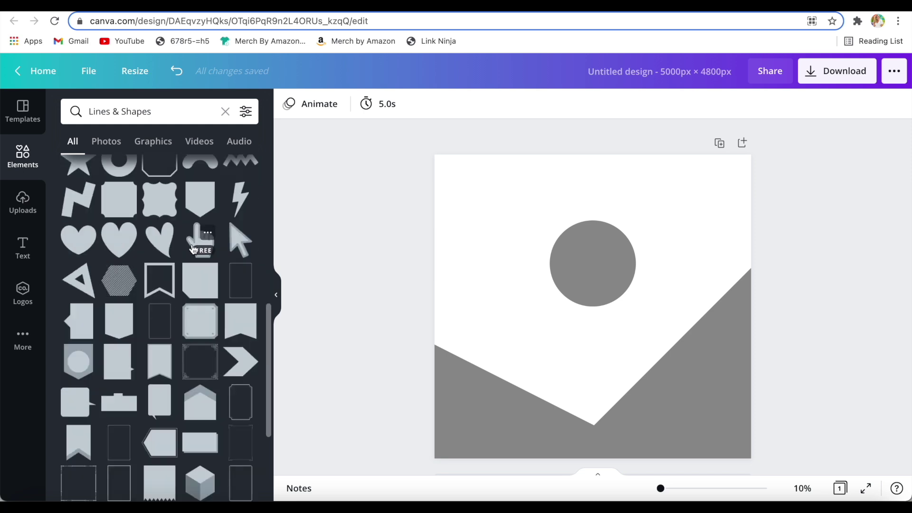
scroll(159, 285, "up", 8)
left_click(159, 303)
left_click_drag(514, 348, 623, 438)
key("super+d")
left_click_drag(665, 382, 611, 389)
left_click_drag(679, 332, 714, 301)
left_click_drag(629, 397, 618, 395)
Move the circle up near the page's upper edge, and adjust the size and position of the mountain peaks
left_click(594, 248)
left_click_drag(594, 248, 594, 201)
left_click(589, 367)
left_click_drag(702, 300, 730, 276)
left_click_drag(622, 380, 602, 389)
mouse_move(710, 285)
left_mouse_down()
mouse_move(692, 301)
mouse_move(711, 285)
left_mouse_up()
Duplicate the small right peak and place the copy on the left side of the central mountain
right_click(573, 367)
left_click(649, 344)
left_click_drag(656, 338, 533, 370)
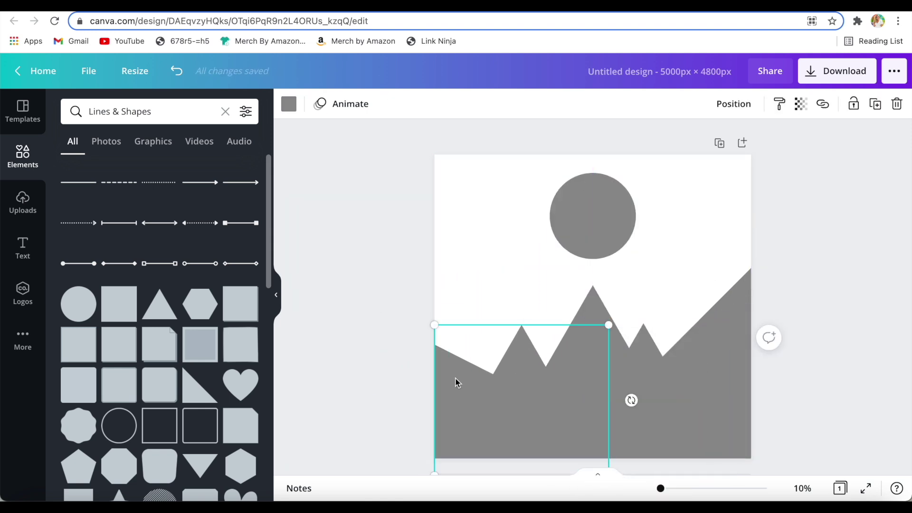
Rotate the left slope triangle to 0° and lower it into the page's lower-left corner
left_click_drag(463, 392, 463, 393)
right_click(463, 392)
left_click(502, 369)
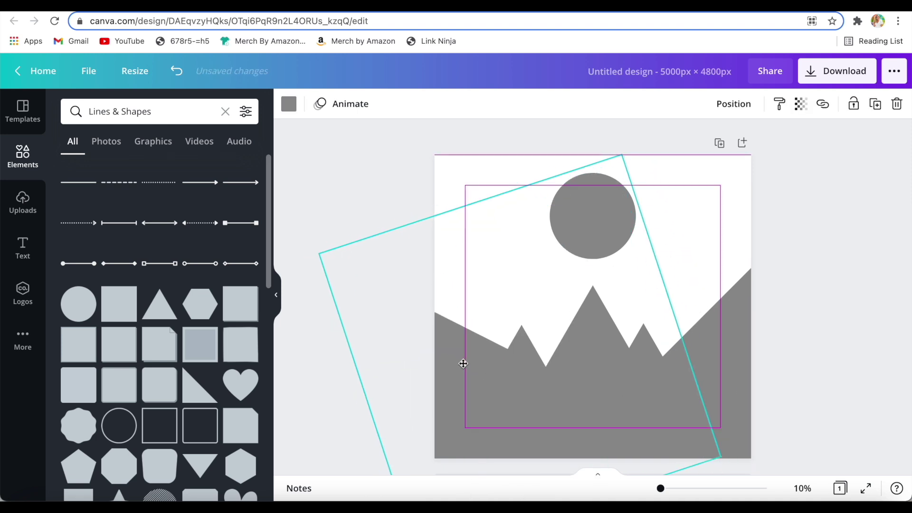
key("ctrl+z")
scroll(452, 326, "down", 2)
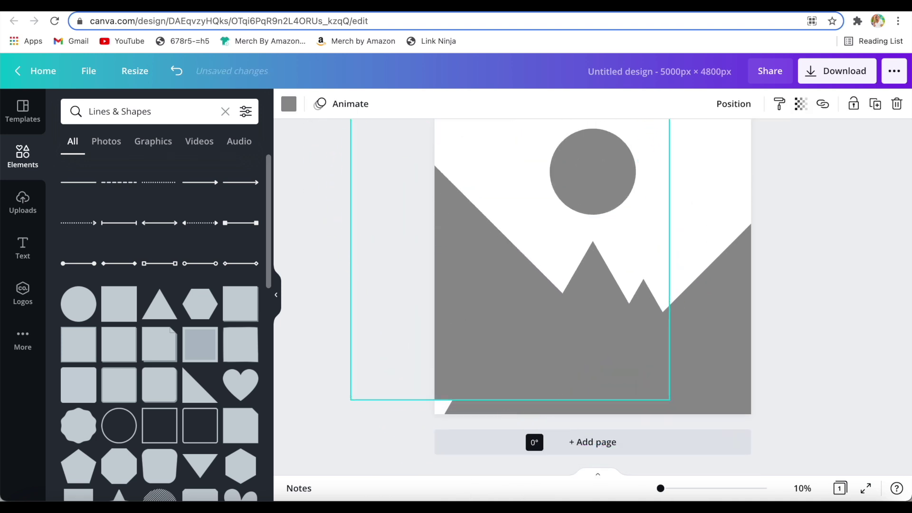
left_click_drag(458, 351, 459, 416)
left_click(326, 298)
scroll(328, 298, "up", 1)
Fill the circle with a custom soft yellow-orange colour
left_click(593, 216)
left_click(288, 104)
left_click(74, 170)
left_click(176, 217)
left_click_drag(79, 278, 96, 277)
left_click_drag(176, 218, 154, 199)
Fill the left and right slope triangles with the same custom muted green
left_click(461, 375)
left_click(289, 104)
left_click(75, 169)
left_click(142, 277)
left_click_drag(212, 215, 117, 217)
left_click(717, 357)
left_click(108, 170)
Send the left slope triangle behind the central mountain and the small left peak
left_click(484, 380)
right_click(485, 380)
left_click(554, 377)
left_click(328, 304)
left_click(717, 356)
left_click(288, 104)
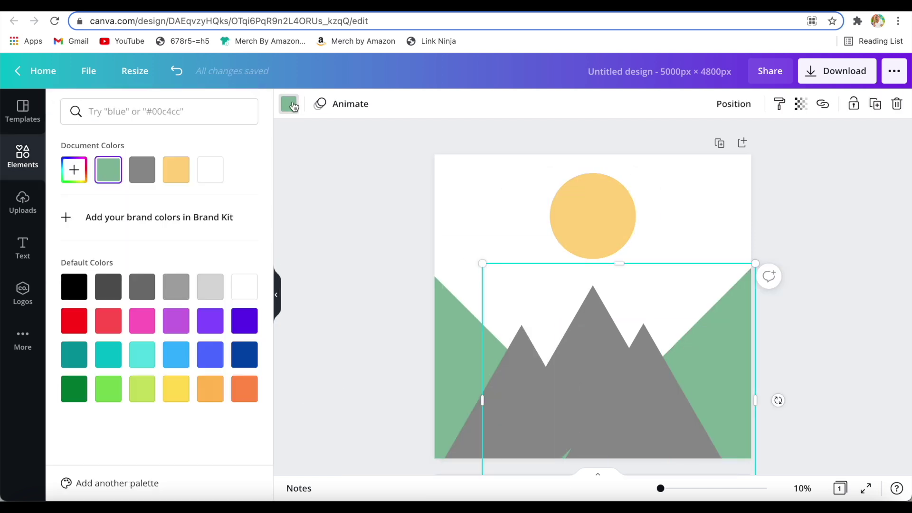
left_click(74, 170)
left_click_drag(97, 219, 116, 228)
key("super+z")
key("super+z")
key("super+z")
Fill the left and right slope triangles with a custom darker green
left_click(461, 375)
left_click(288, 104)
left_click(74, 170)
left_click(717, 356)
left_click(108, 169)
Fill the two small side peaks with the lighter muted green and layer the right peak behind the central mountain
left_click(489, 380)
left_click(143, 169)
left_click(674, 387)
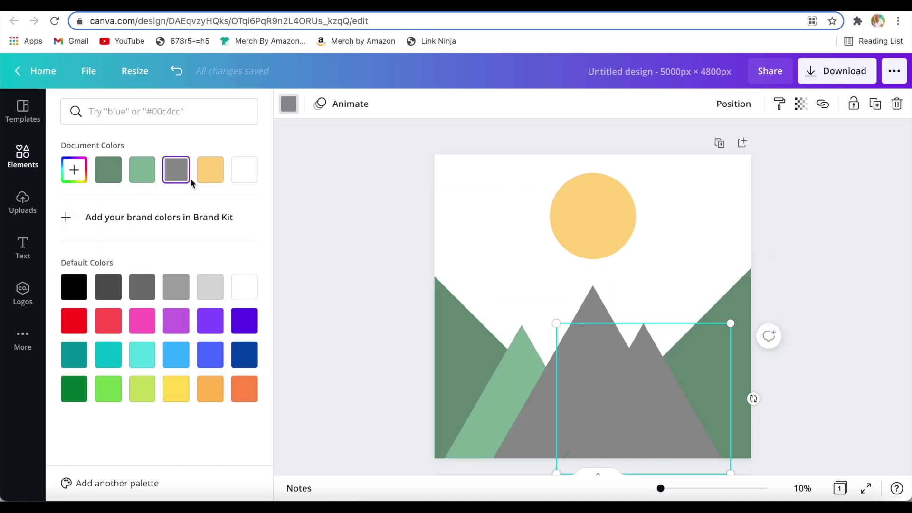
right_click(663, 380)
left_click(688, 342)
right_click(728, 381)
left_click(751, 367)
Fill the central mountain with a custom pale mint green
left_click(599, 380)
left_click(289, 104)
left_click(74, 169)
left_click_drag(117, 228, 94, 205)
Shift all the mountain triangles slightly to balance them on the page and align the yellow circle above the central peak
left_click(313, 300)
left_click_drag(536, 308, 527, 309)
left_click_drag(327, 304, 773, 358)
left_click_drag(508, 398, 506, 399)
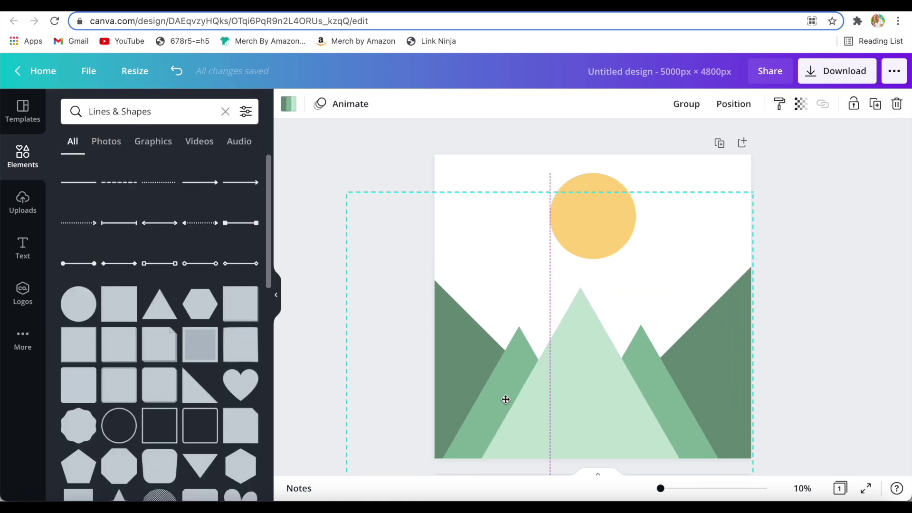
left_click(386, 385)
left_click(622, 247)
mouse_move(607, 218)
left_mouse_down()
mouse_move(609, 334)
mouse_move(609, 225)
left_mouse_up()
left_click(371, 242)
scroll(132, 259, "down", 3)
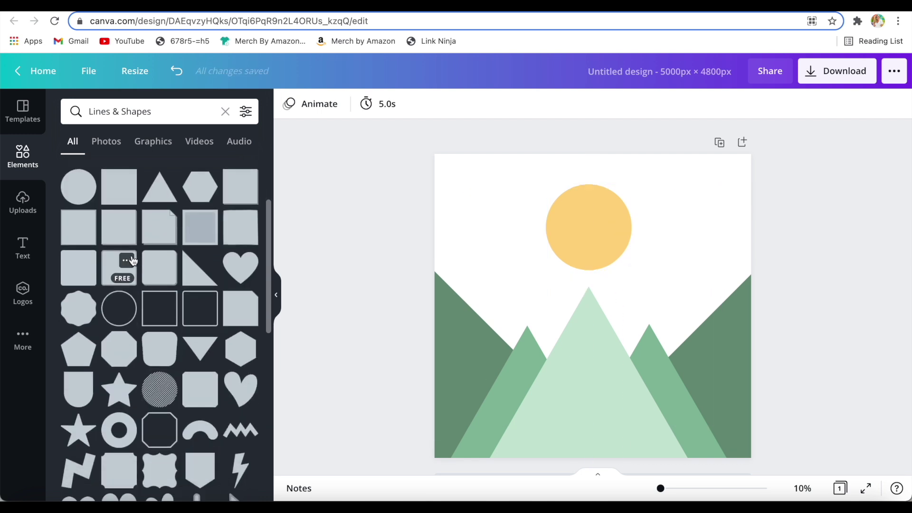
scroll(137, 273, "down", 6)
scroll(136, 275, "up", 9)
left_click(79, 183)
key("Delete")
left_click(118, 304)
left_click_drag(593, 390, 594, 235)
left_click_drag(677, 221, 899, 205)
key("Delete")
Add a square, reshape it into a thin horizontal bar and place it as a ray beside the circle's left edge
left_click(123, 303)
left_click_drag(592, 390, 414, 228)
key("super+d")
mouse_move(427, 227)
left_mouse_down()
mouse_move(427, 191)
mouse_move(439, 220)
left_mouse_up()
mouse_move(454, 185)
left_mouse_down()
mouse_move(517, 175)
mouse_move(445, 187)
left_mouse_up()
key("super+z")
Duplicate the ray and fan the copies around the circle's upper-left side up to a vertical one above it
key("super+d")
left_click_drag(491, 180, 497, 155)
left_click(546, 169)
left_click_drag(595, 203, 596, 202)
left_click_drag(585, 171, 590, 161)
Duplicate the ray and fan the copies around the circle's lower-left side down to a vertical one below it
left_click(508, 252)
left_click_drag(508, 229, 515, 317)
key("super+d")
key("super+d")
key("super+d")
left_click_drag(527, 363, 558, 359)
key("super+d")
left_click_drag(531, 349, 576, 367)
left_click_drag(549, 324, 590, 328)
Fine-tune the placement of the rays on the circle's left side
left_click_drag(520, 263, 521, 262)
left_click(512, 174)
left_click_drag(461, 173, 455, 169)
left_click(588, 166)
left_click(561, 167, "shift")
left_click(511, 166, "shift")
key("super+z")
Fill the vertical ray below the circle with the circle's yellow and the steep ray beside it with custom colour #E6BC68
left_click(588, 328)
left_click(288, 104)
left_click(210, 170)
left_click(555, 307)
left_click(74, 169)
left_click_drag(157, 200, 165, 204)
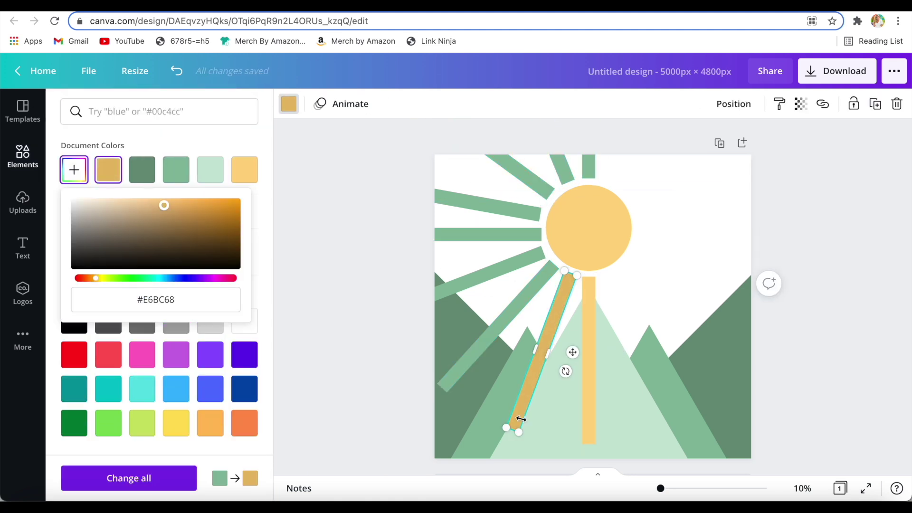
Colour the vertical rays dark golden and the left-side rays in progressively paler yellows toward the horizontal one
left_click(513, 312)
left_click(499, 269)
left_click(101, 199)
left_click(489, 234)
left_click(489, 205)
left_click(142, 170)
left_click(588, 166)
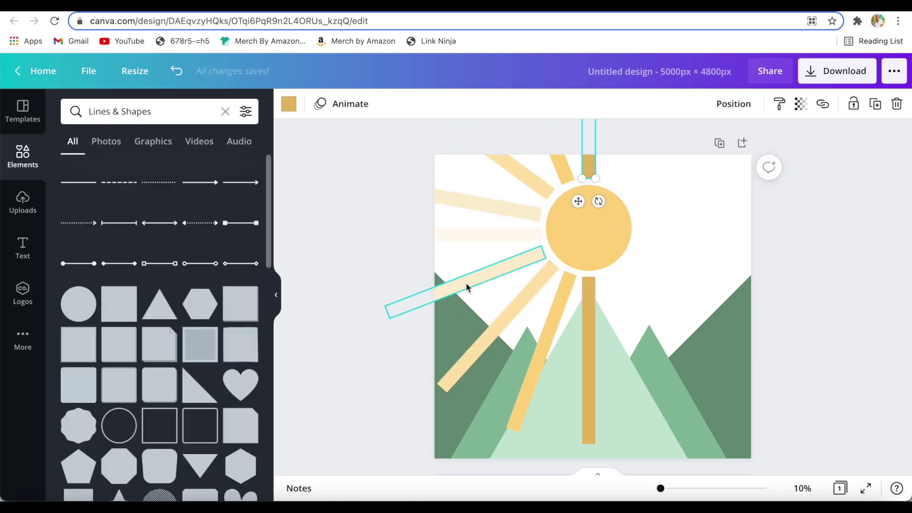
Send the lower-left rays and the vertical ray below the circle behind the mountains
left_click(557, 318)
left_click(588, 287)
left_click_drag(480, 140, 655, 351)
left_click(517, 247)
Try to place a copy of the combined upper-left rays on the circle's right side
left_click(561, 167)
left_click(527, 178, "shift")
left_click(499, 207, "shift")
left_click(496, 234, "shift")
left_click(734, 104)
left_click(686, 103)
right_click(682, 303)
left_click_drag(537, 138, 729, 163)
key("Delete")
Place copies of the upper-left and horizontal rays on the circle's right side, mirroring the left side
left_click_drag(558, 313, 619, 145)
left_click_drag(508, 316, 651, 162)
left_click_drag(500, 267, 744, 186)
left_click_drag(712, 230, 692, 246)
left_click_drag(658, 203, 657, 210)
left_click_drag(521, 237, 784, 239)
Position and rotate three ray copies around the circle's lower-right side to mirror the lower-left rays
left_click_drag(713, 192, 716, 245)
left_click_drag(712, 276, 695, 268)
left_click_drag(695, 237, 728, 289)
left_click_drag(655, 169, 677, 295)
left_click_drag(694, 236, 735, 247)
left_click_drag(715, 268, 682, 329)
left_click_drag(635, 280, 670, 315)
left_click(692, 283)
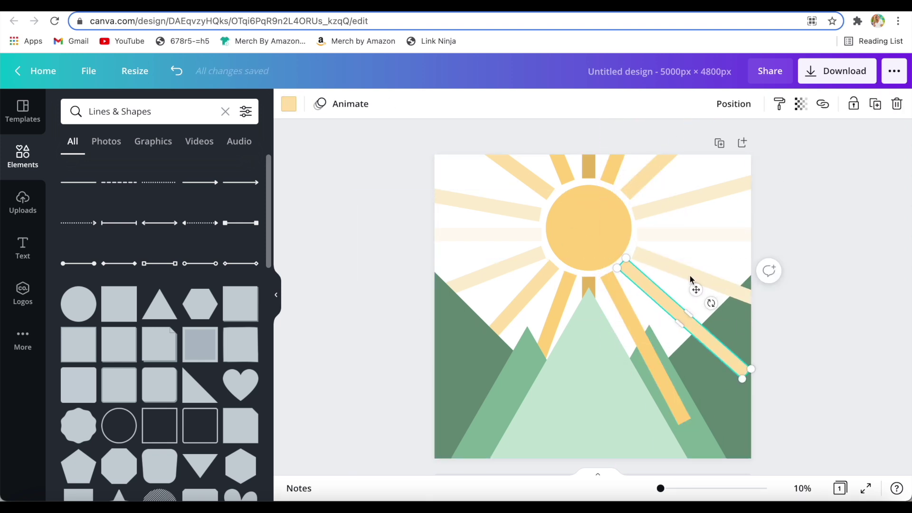
left_click_drag(702, 267, 699, 272)
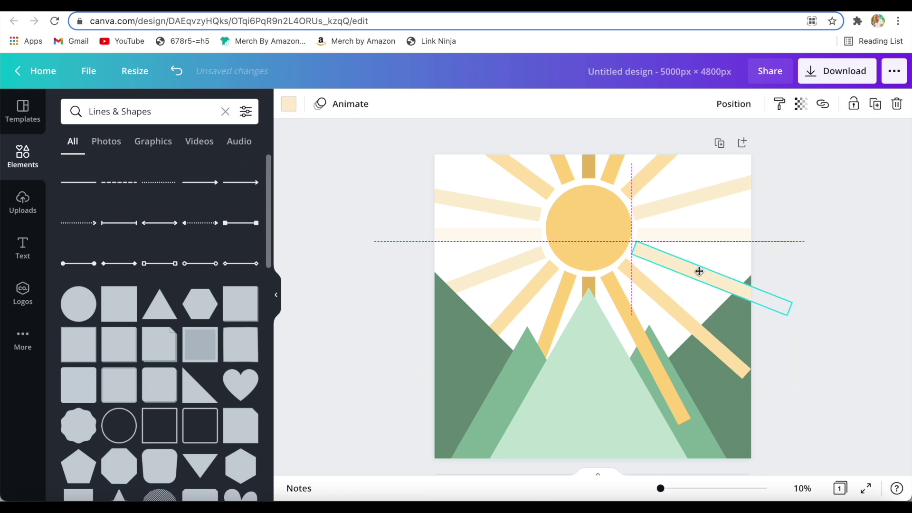
left_click_drag(711, 304, 709, 308)
left_click(816, 320)
Send the lower-right rays behind the mountains
left_click(628, 319)
right_click(636, 332)
left_click(697, 305)
left_click(685, 269)
right_click(685, 269)
left_click(733, 367)
left_click(691, 241)
right_click(689, 237)
left_click(884, 189)
Add a second circle slightly larger than the sun, centre it over the sun and fill it white
left_click(79, 304)
left_click_drag(515, 385, 575, 325)
left_click_drag(642, 267, 607, 215)
mouse_move(532, 279)
left_mouse_down()
mouse_move(543, 266)
mouse_move(532, 278)
left_mouse_up()
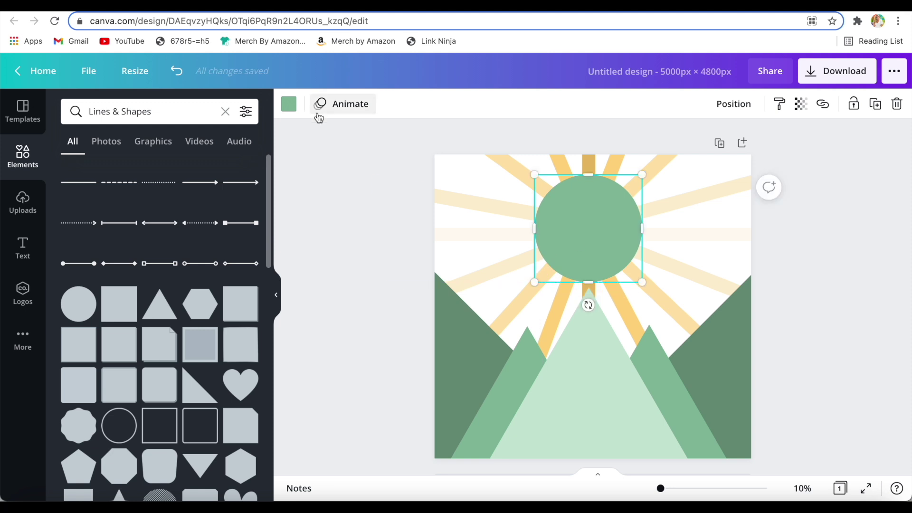
left_click(288, 103)
left_click(177, 204)
right_click(585, 238)
left_click(623, 301)
key("ctrl+z")
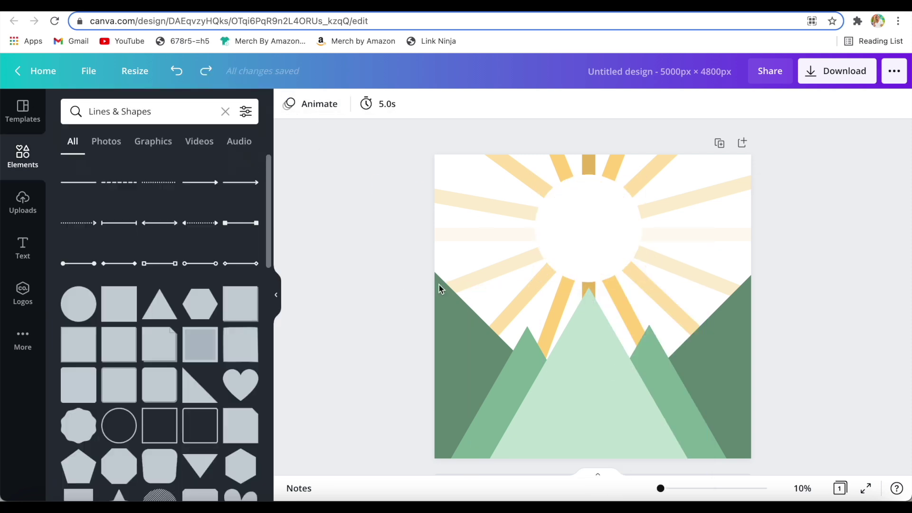
Try to send the white circle backward behind the yellow sun
right_click(565, 241)
left_click(601, 342)
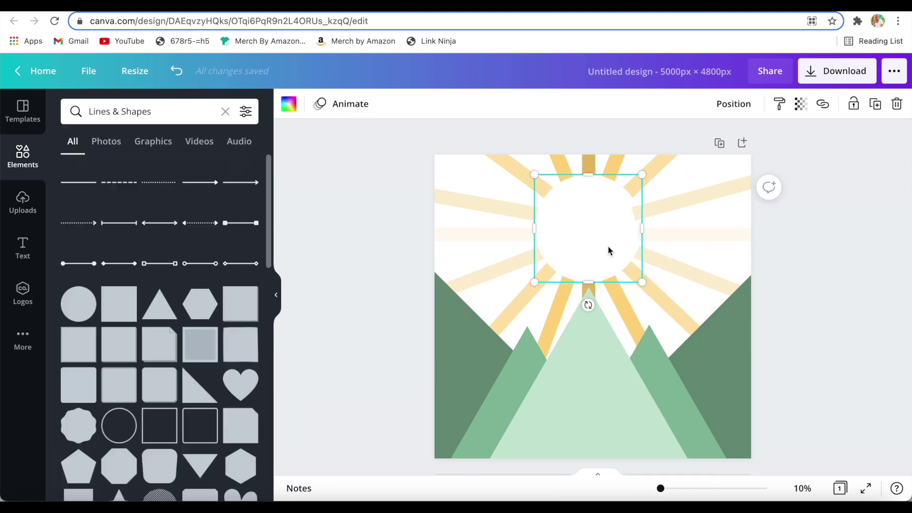
right_click(608, 246)
left_click(648, 346)
right_click(596, 249)
left_click(629, 343)
right_click(599, 231)
left_click(619, 330)
right_click(589, 247)
left_click(632, 339)
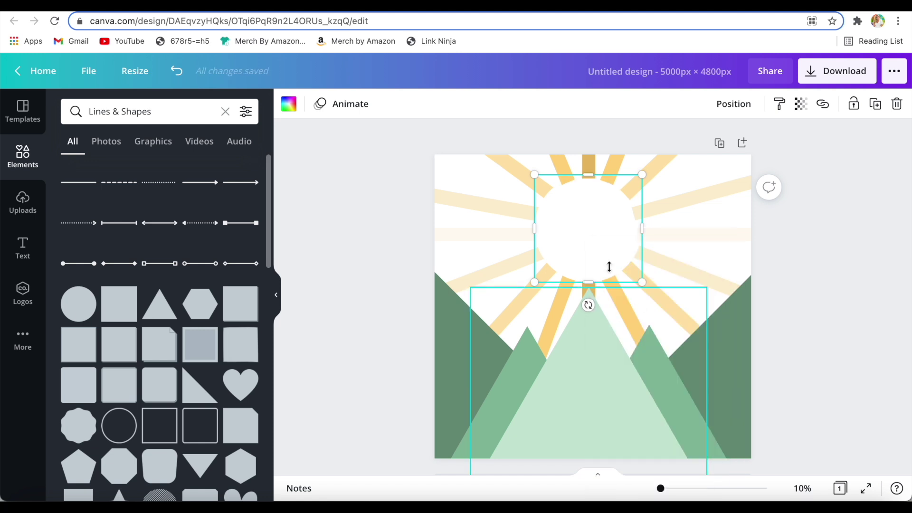
right_click(591, 237)
left_click(629, 339)
left_click(788, 280)
key("super+z")
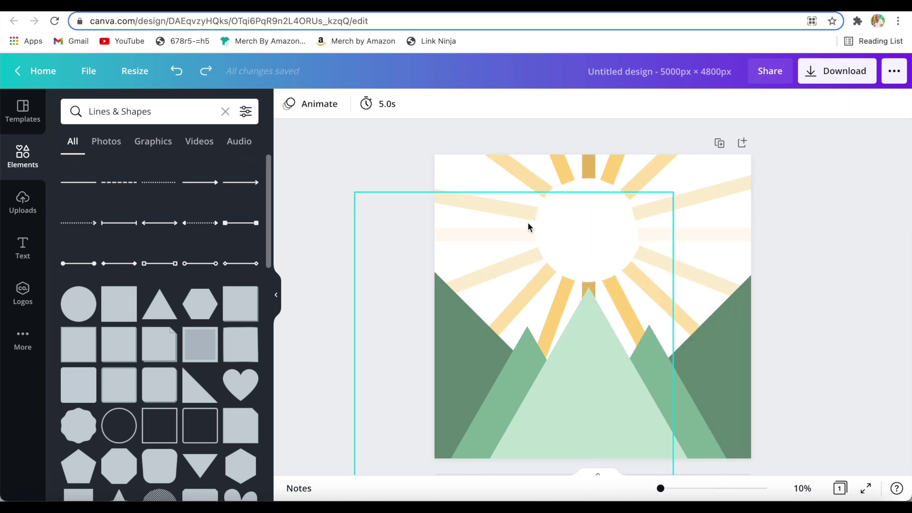
Try to enlarge the white circle and shift it down, and undo the changes
left_click(589, 244)
left_click_drag(648, 287, 642, 403)
left_click_drag(630, 291, 617, 312)
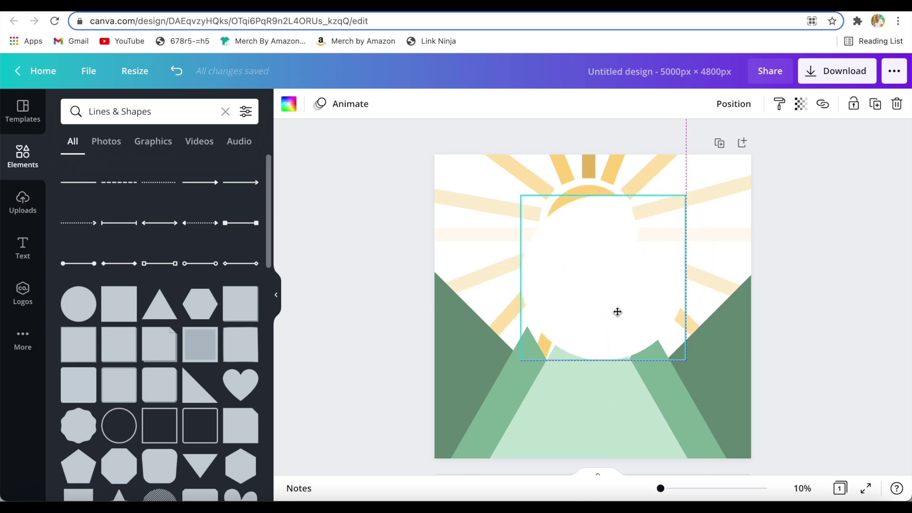
key("super+z")
key("super+z")
Move the yellow sun out over the lower-left mountain and put the white circle back in the middle of the rays
left_click_drag(592, 255, 724, 313)
left_click_drag(609, 220, 437, 305)
key("super+z")
left_click(437, 391)
left_click_drag(718, 300, 575, 238)
Fill the white circle with a custom light blue and centre it over the inner ends of the rays
left_click(288, 104)
left_click(74, 169)
left_click(93, 201)
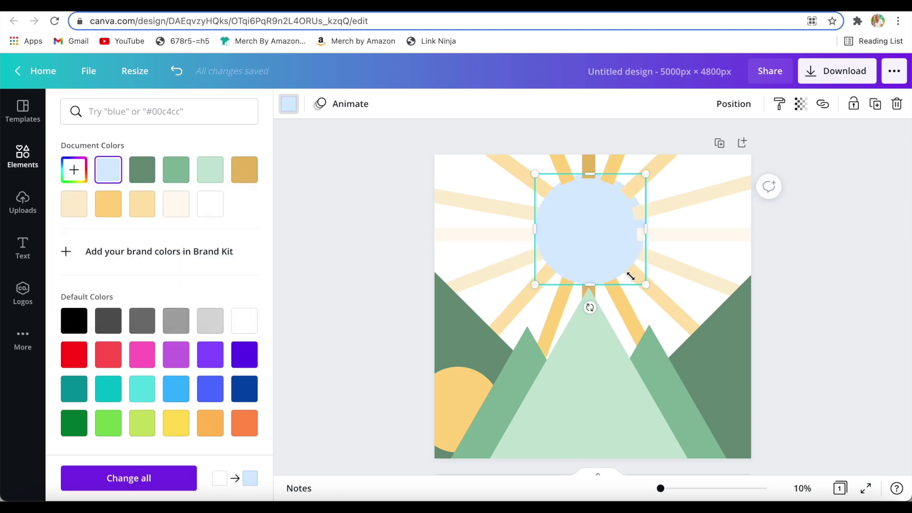
left_click_drag(625, 256, 616, 245)
Set the page background to the same light blue as the circle
left_click(467, 187)
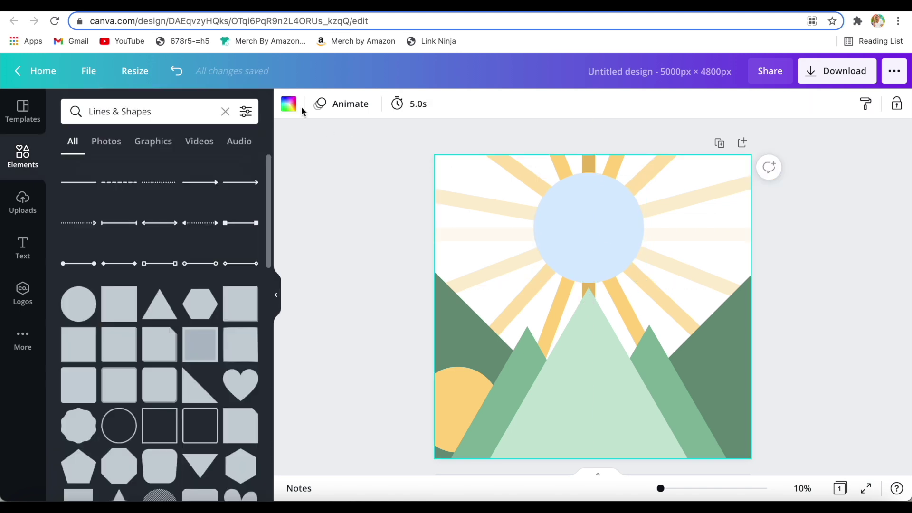
left_click(289, 104)
left_click(108, 169)
left_click(341, 243)
Move the yellow sun back toward the rays and send the light blue circle behind it
left_click_drag(444, 422, 566, 300)
left_click(558, 273)
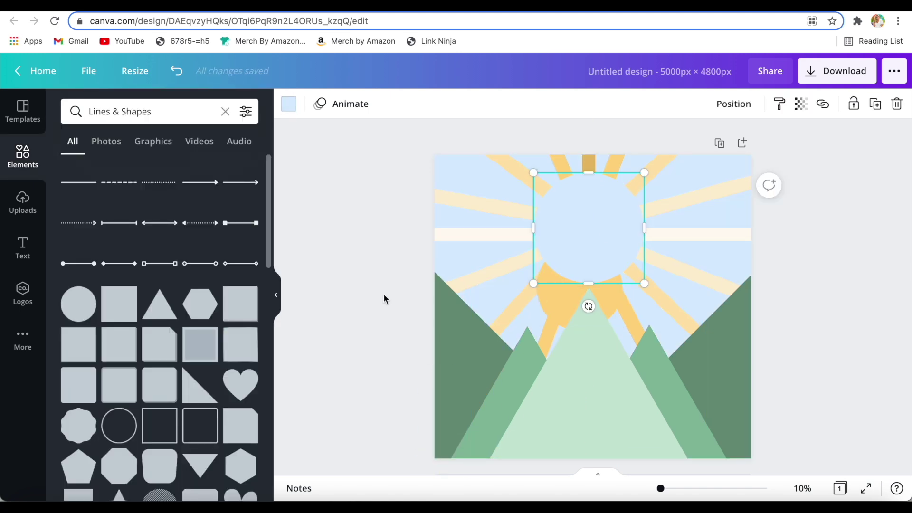
left_click(543, 283)
right_click(543, 283)
left_click(602, 410)
Centre the yellow sun over the light blue circle and size it slightly smaller, leaving an even gap to the rays
left_click_drag(566, 274, 574, 215)
left_click_drag(631, 271, 642, 282)
left_click_drag(614, 238, 608, 241)
left_click(276, 295)
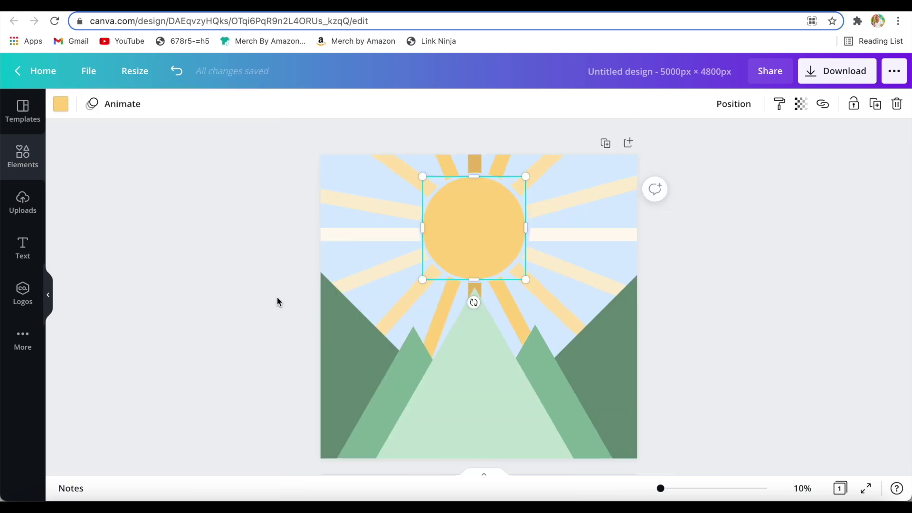
left_click(23, 112)
left_click(625, 252)
left_click_drag(638, 278, 637, 276)
left_click_drag(604, 230, 605, 237)
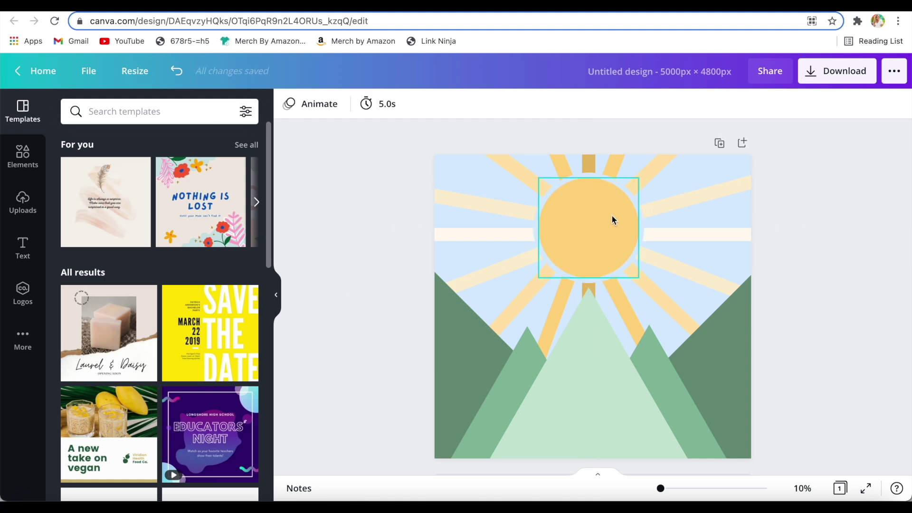
Try a slightly different custom light blue for the page background
left_click(484, 177)
left_click(289, 106)
left_click(74, 170)
mouse_move(100, 202)
left_mouse_down()
mouse_move(173, 201)
mouse_move(198, 247)
mouse_move(127, 164)
mouse_move(90, 200)
left_mouse_up()
left_click(289, 106)
left_click(358, 232)
Try different fill colours on the sun, including the custom pale yellow #FAEFB2
left_click(576, 228)
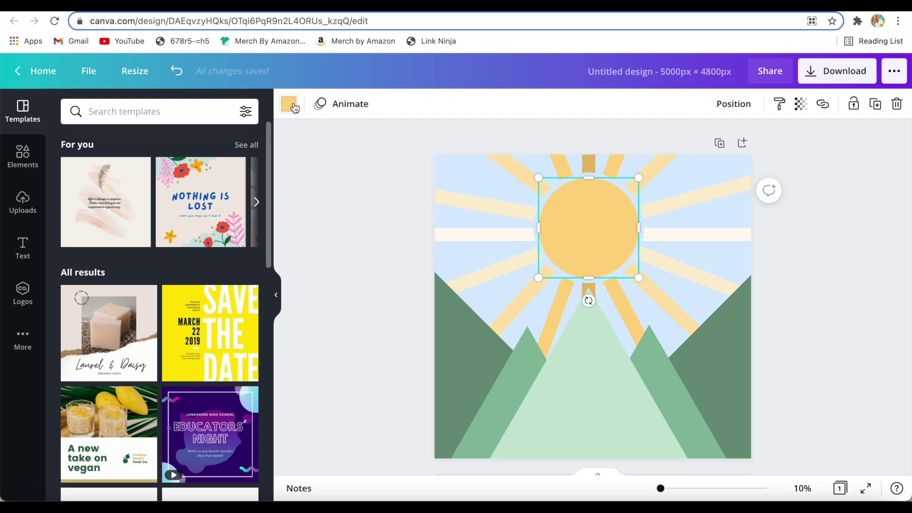
left_click(291, 105)
left_click(74, 170)
left_click_drag(179, 232, 157, 201)
left_click(577, 237)
left_click(289, 107)
left_click(176, 205)
left_click(86, 214)
left_click(577, 233)
left_click(288, 112)
left_click(74, 170)
left_click_drag(154, 207, 173, 195)
left_click(101, 279)
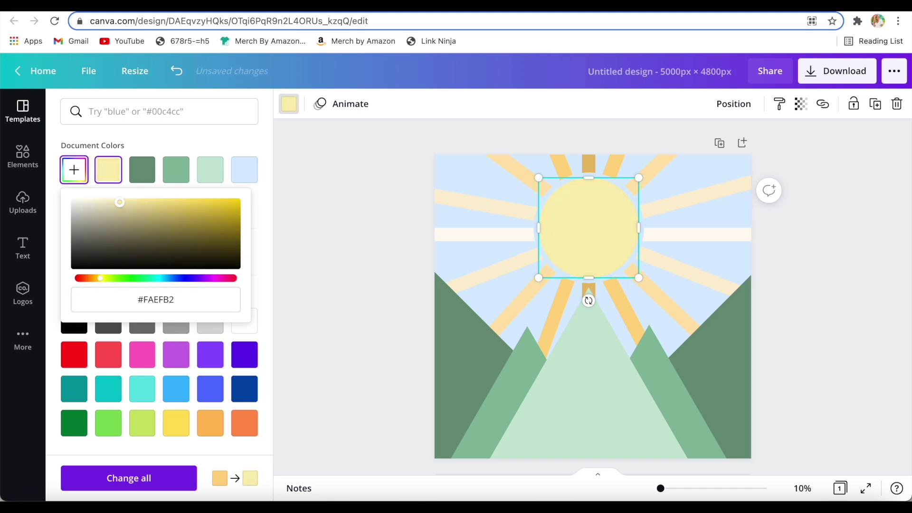
Fill the sun with the pale orange-yellow document colour used for some of the rays
left_click(291, 112)
left_click(291, 112)
left_click(142, 204)
left_click(108, 204)
left_click(176, 204)
left_click(330, 252)
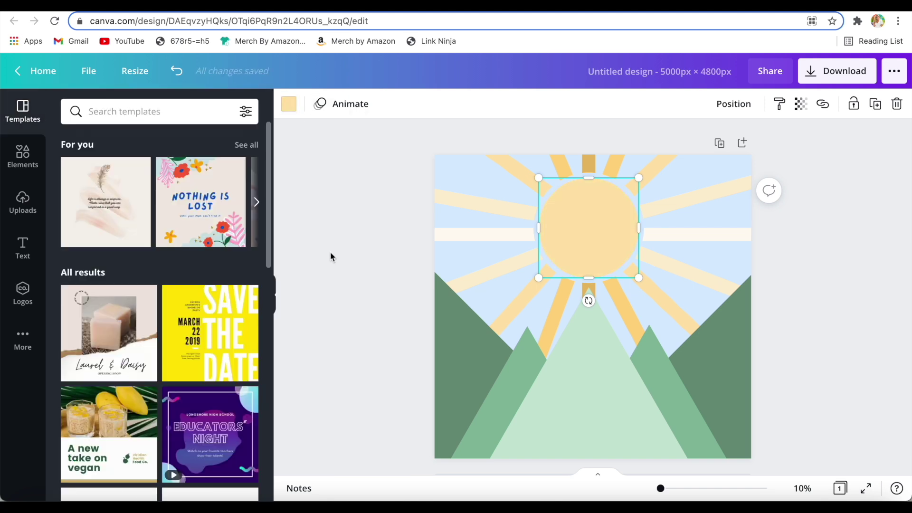
left_click(330, 257)
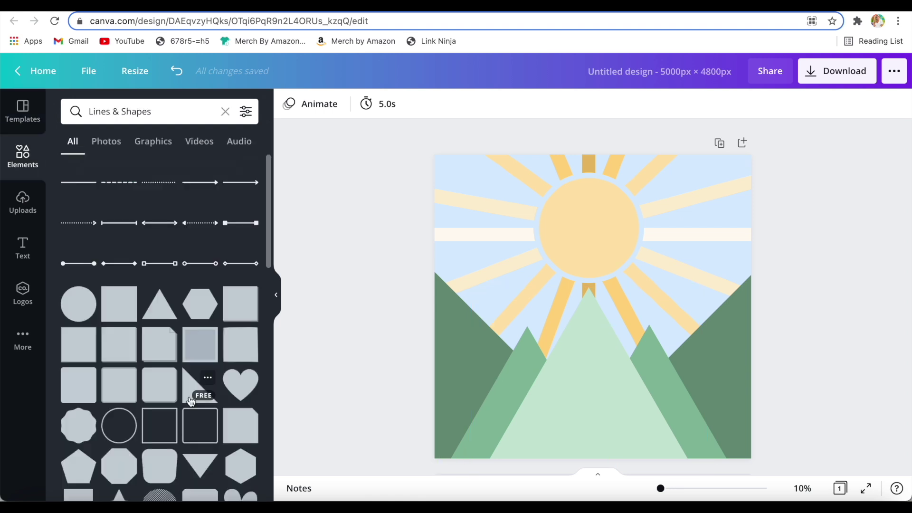
Add right triangles rotated with their right angle upward as foreground hills in the lower-left and lower-right corners
left_click_drag(541, 465, 509, 461)
key("ctrl+z")
scroll(244, 355, "down", 1)
left_click(197, 374)
left_click_drag(592, 413, 554, 272)
left_click_drag(642, 258, 726, 427)
Fill both foreground hills with the lightest green document colour
left_click(708, 411)
left_click(289, 104)
left_click(176, 169)
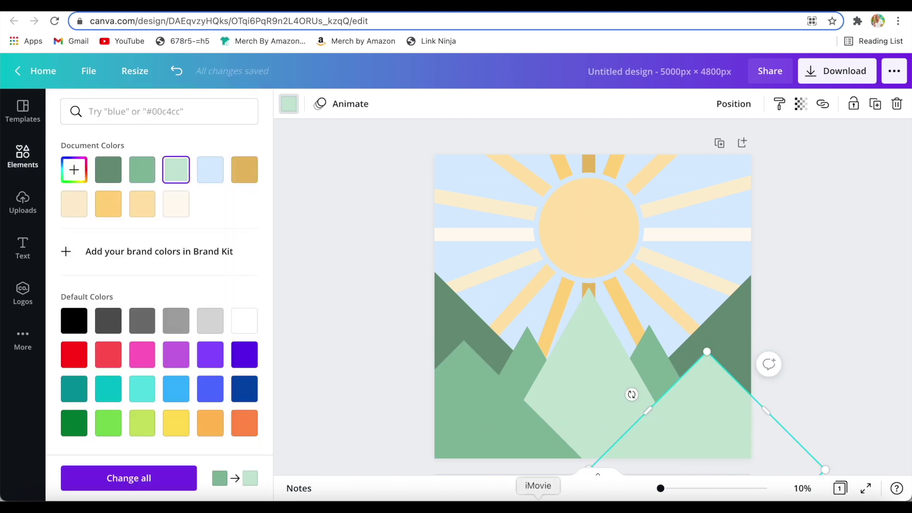
left_click(477, 411)
left_click(176, 169)
Fill the large central mountain with the custom green #A2CDB6
left_click(592, 374)
left_click(74, 170)
left_click(107, 210)
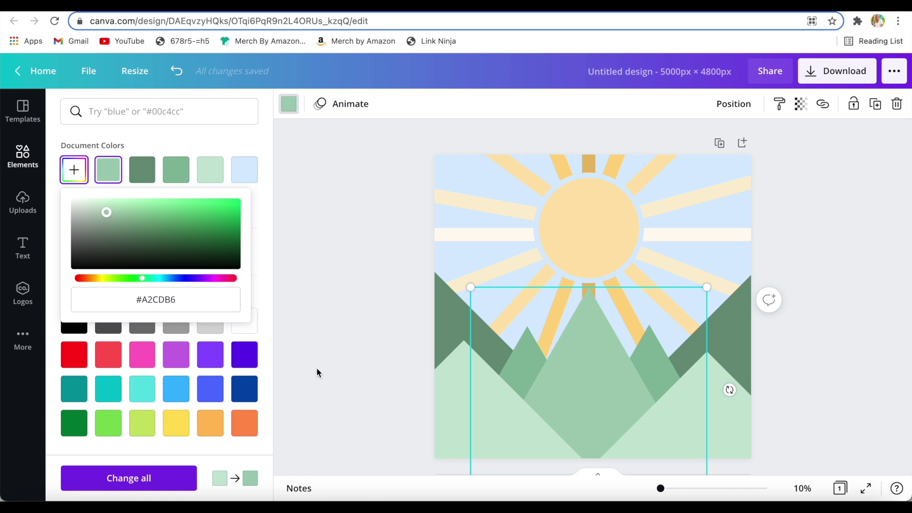
left_click(316, 366)
Recolour both foreground hills with a custom green slightly lighter than the central mountain
left_click(475, 418)
left_click(288, 104)
left_click(142, 170)
left_click(176, 170)
left_click(685, 429)
left_click(75, 169)
left_click_drag(106, 212, 97, 208)
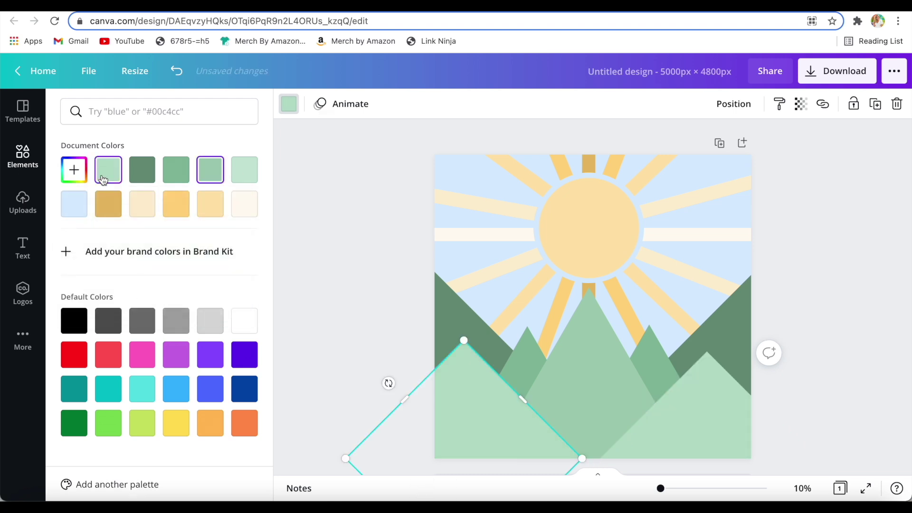
left_click(306, 274)
left_click(171, 282)
left_click(379, 315)
left_click_drag(160, 285, 334, 442)
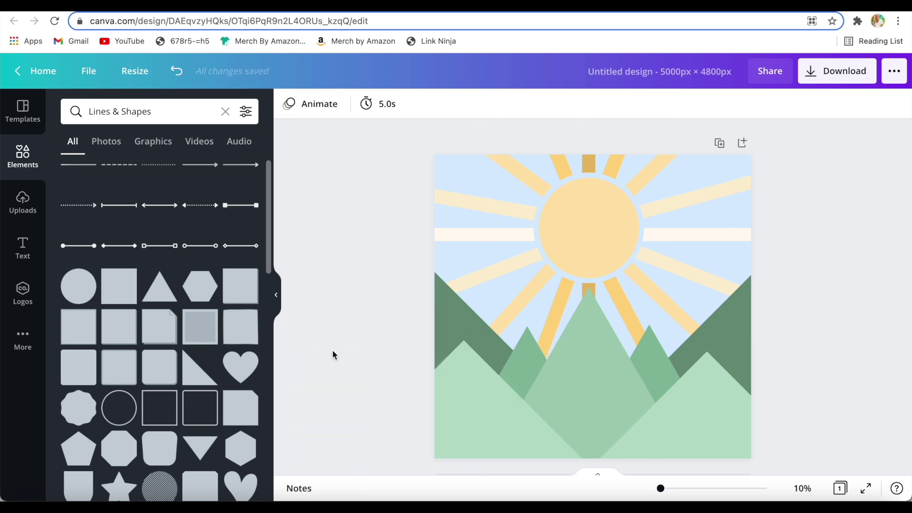